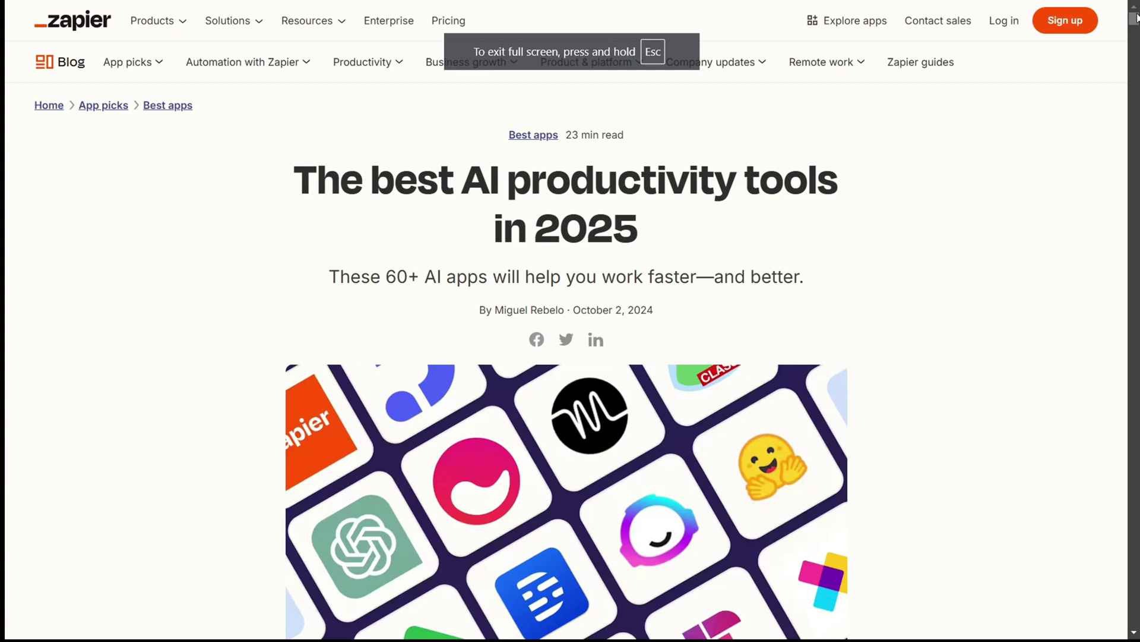
{"action": "scroll", "coordinate": [1136, 18], "scroll_direction": "down", "scroll_amount": 5}
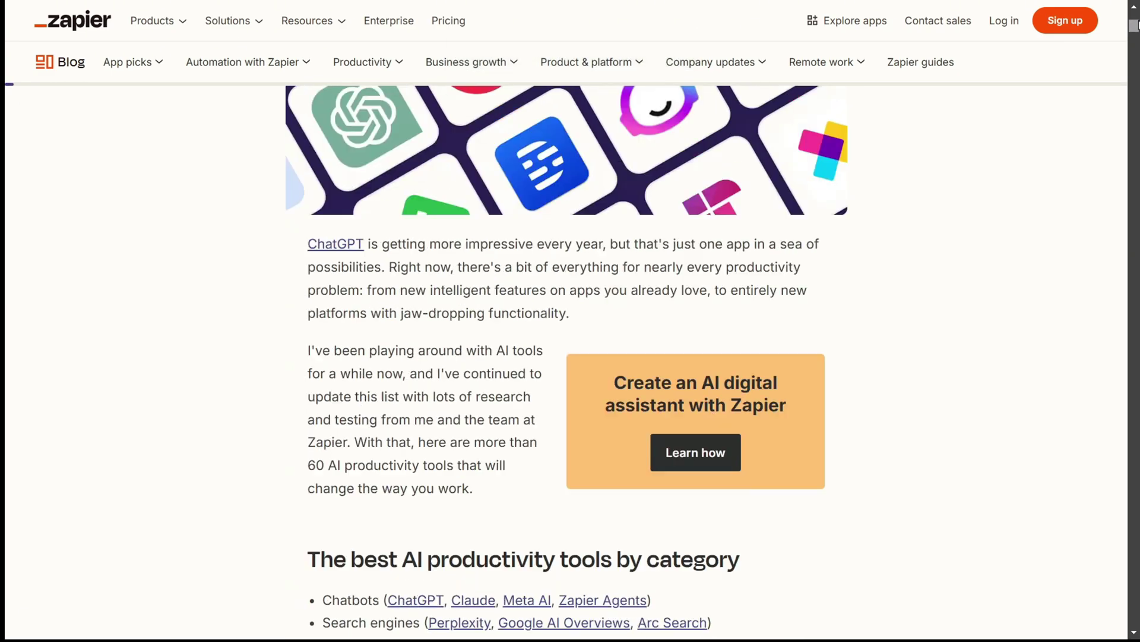
{"action": "scroll", "coordinate": [1136, 17], "scroll_direction": "up", "scroll_amount": 5}
{"action": "scroll", "coordinate": [1136, 18], "scroll_direction": "down", "scroll_amount": 20}
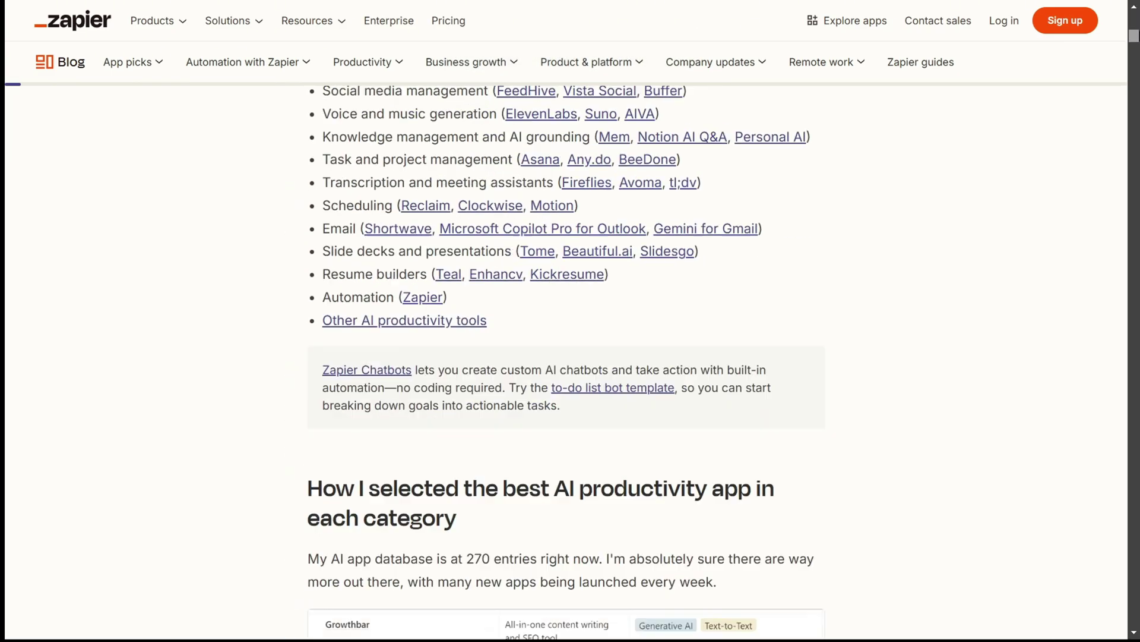
{"action": "scroll", "coordinate": [566, 356], "scroll_direction": "down", "scroll_amount": 20}
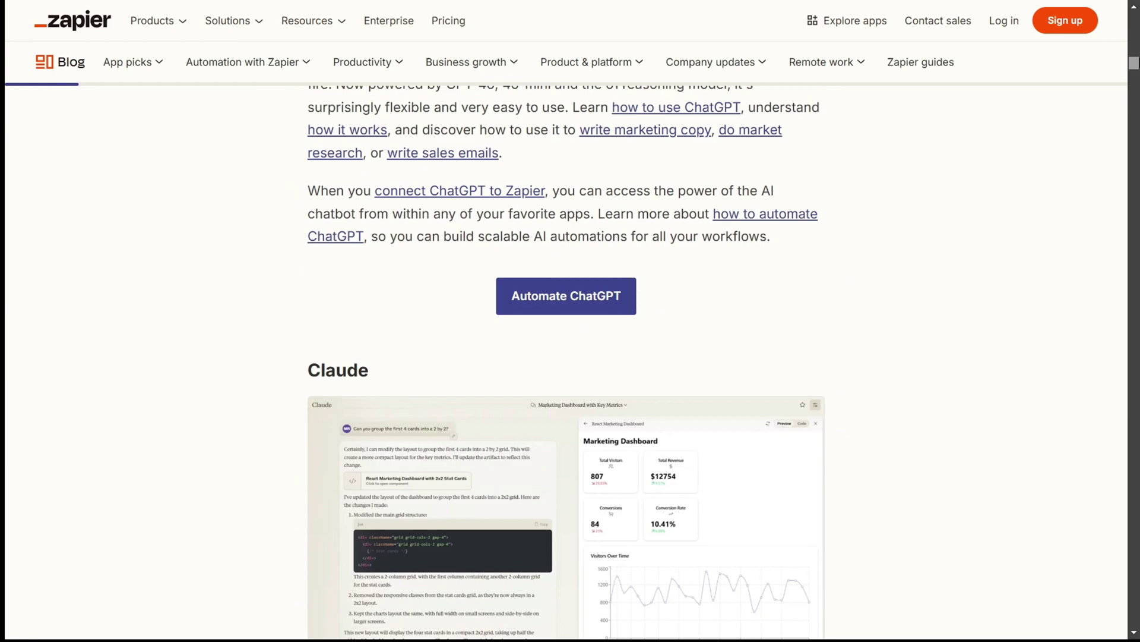
{"action": "scroll", "coordinate": [567, 357], "scroll_direction": "down", "scroll_amount": 20}
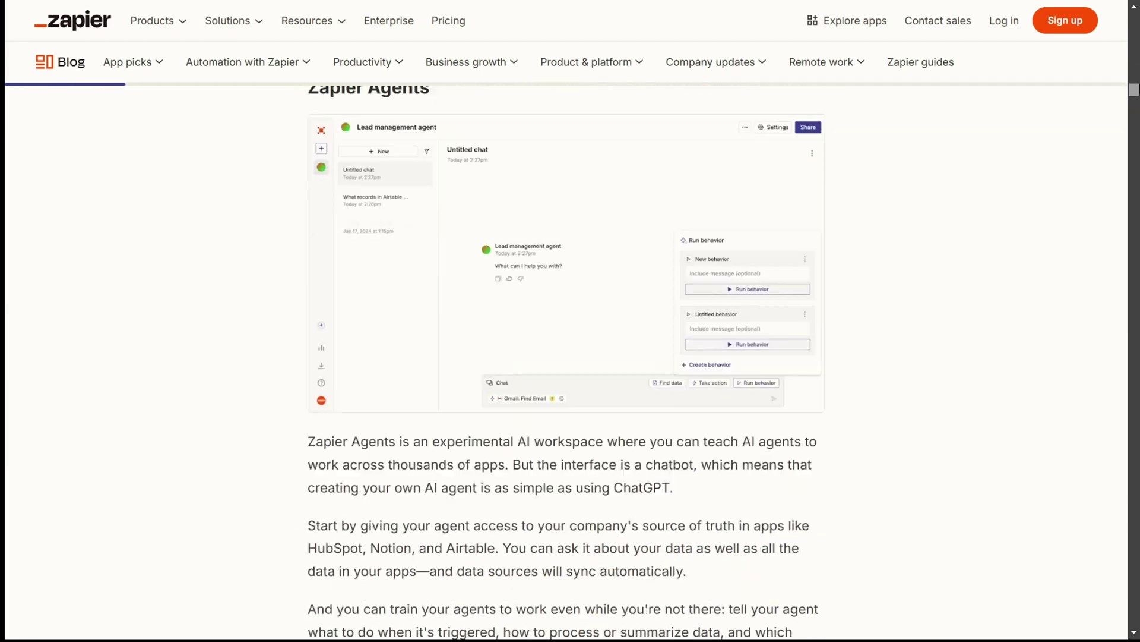
{"action": "scroll", "coordinate": [566, 356], "scroll_direction": "down", "scroll_amount": 20}
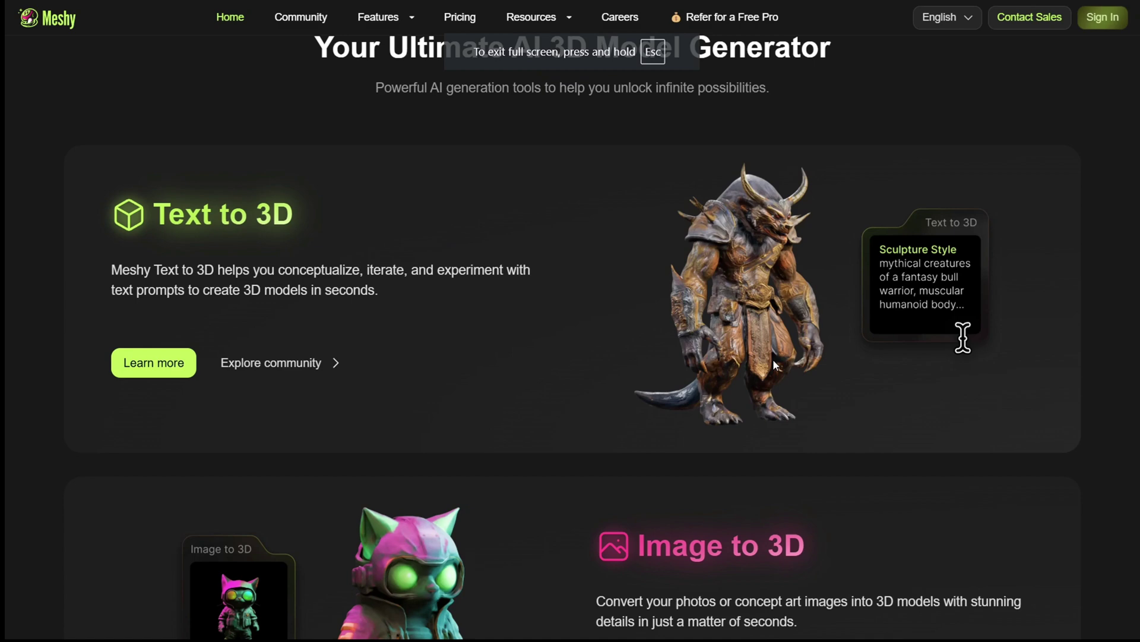
- Go full screen and scroll Meshy's community 3D model gallery down to the 'Powerful, Fast, and User-Friendly' section
{"action": "key", "text": "F11"}
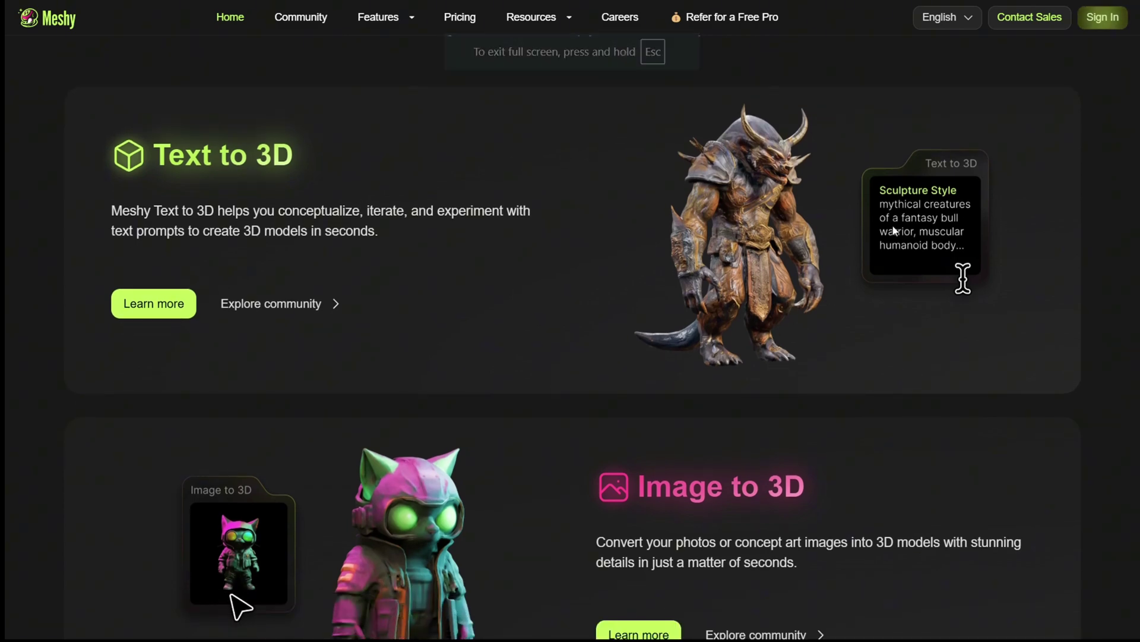
{"action": "scroll", "coordinate": [913, 189], "scroll_direction": "down", "scroll_amount": 1}
{"action": "scroll", "coordinate": [913, 189], "scroll_direction": "down", "scroll_amount": 15}
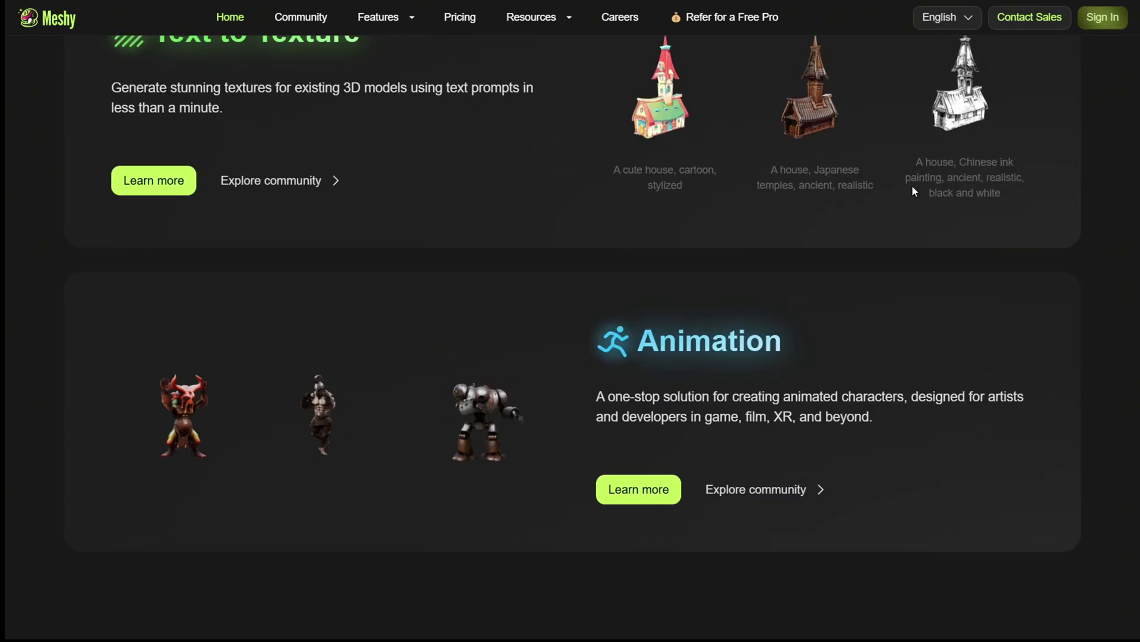
{"action": "scroll", "coordinate": [913, 190], "scroll_direction": "down", "scroll_amount": 9}
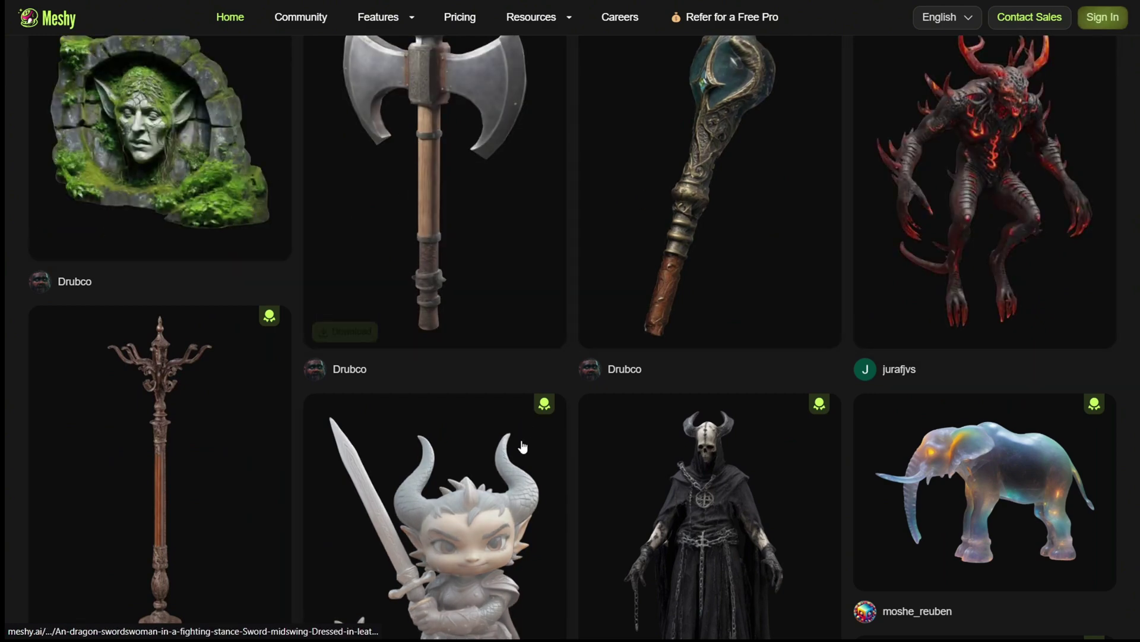
{"action": "scroll", "coordinate": [522, 445], "scroll_direction": "down", "scroll_amount": 1}
{"action": "scroll", "coordinate": [523, 445], "scroll_direction": "down", "scroll_amount": 20}
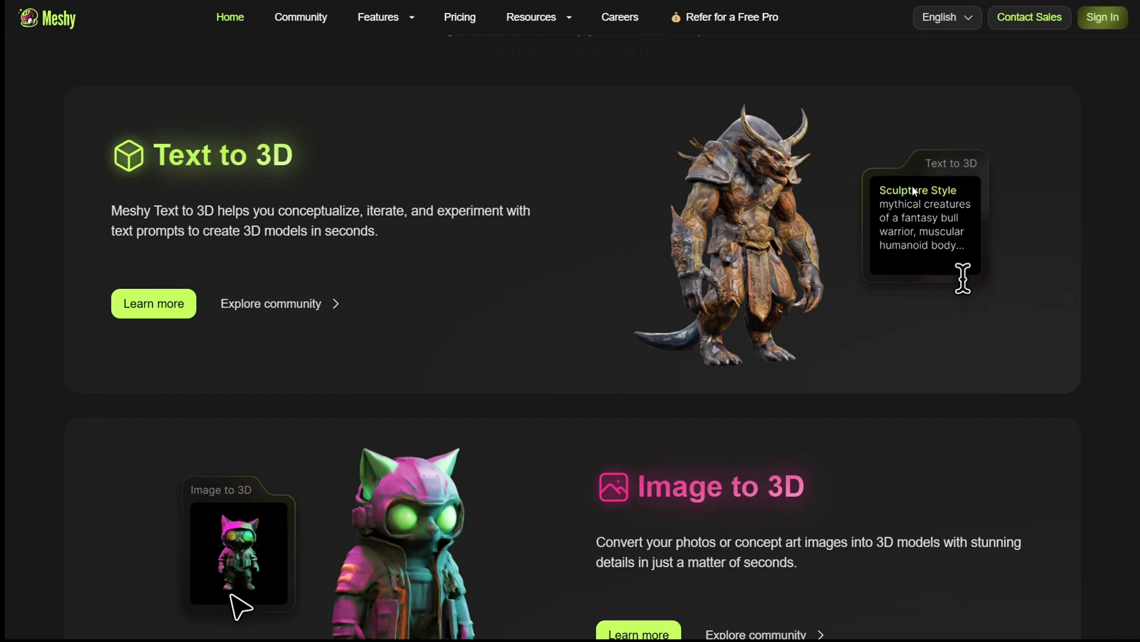
{"action": "scroll", "coordinate": [913, 189], "scroll_direction": "down", "scroll_amount": 2}
{"action": "scroll", "coordinate": [914, 189], "scroll_direction": "down", "scroll_amount": 15}
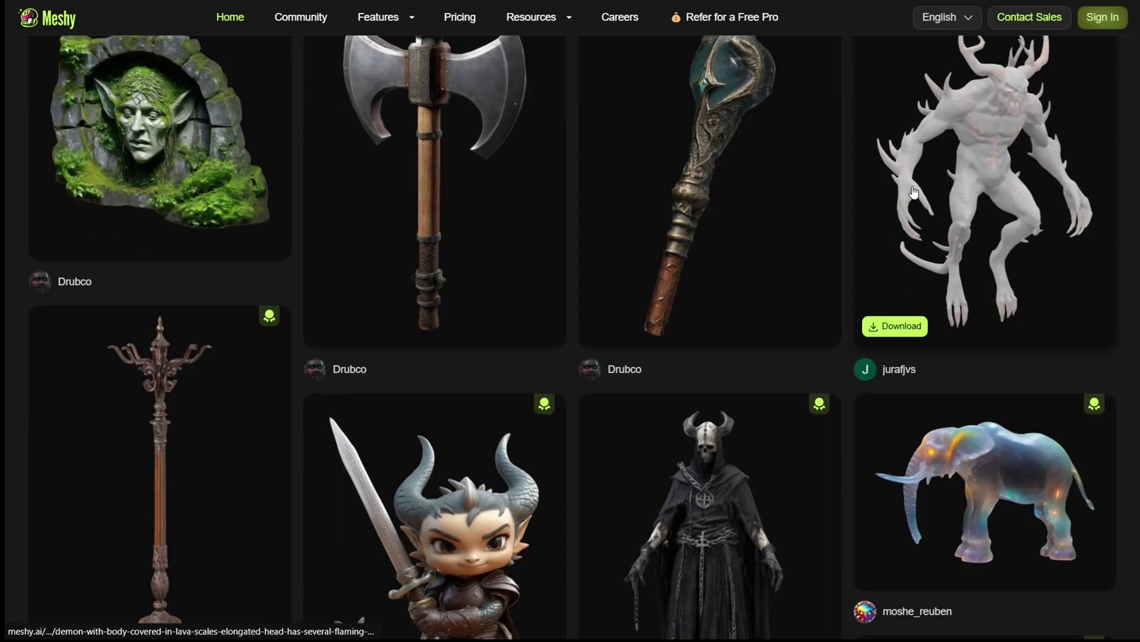
{"action": "scroll", "coordinate": [682, 379], "scroll_direction": "down", "scroll_amount": 8}
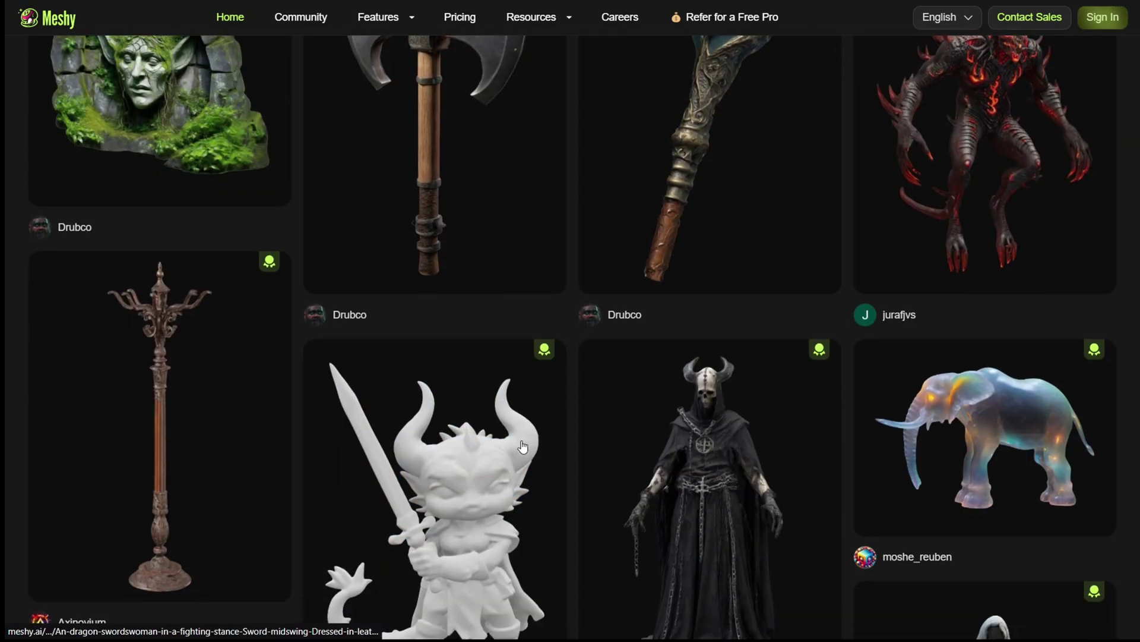
{"action": "scroll", "coordinate": [682, 379], "scroll_direction": "down", "scroll_amount": 7}
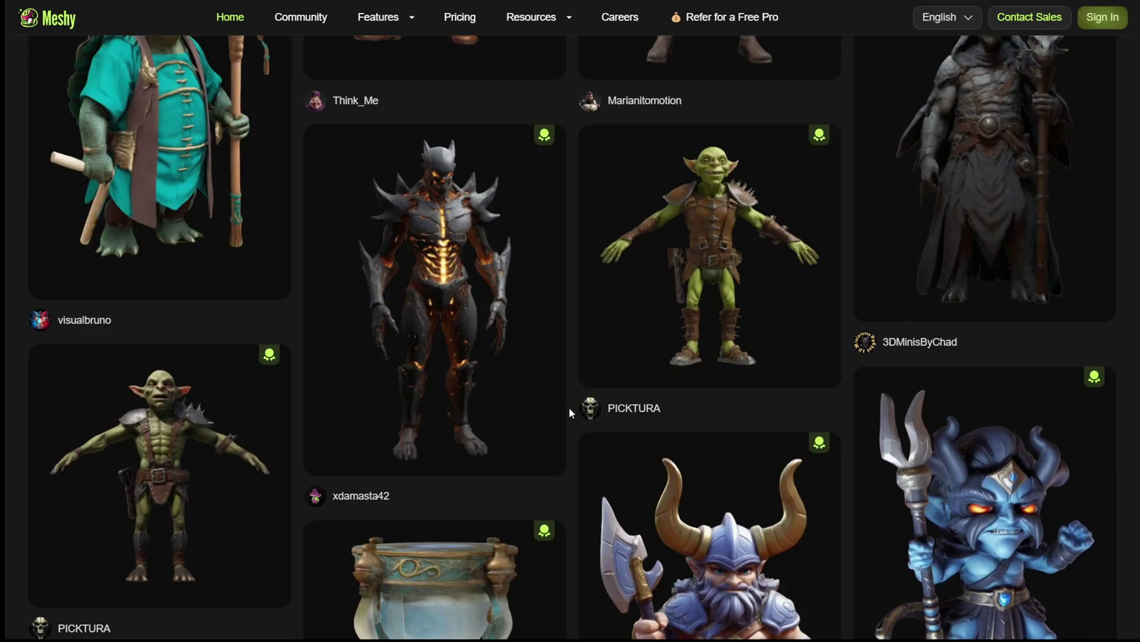
{"action": "scroll", "coordinate": [711, 360], "scroll_direction": "down", "scroll_amount": 15}
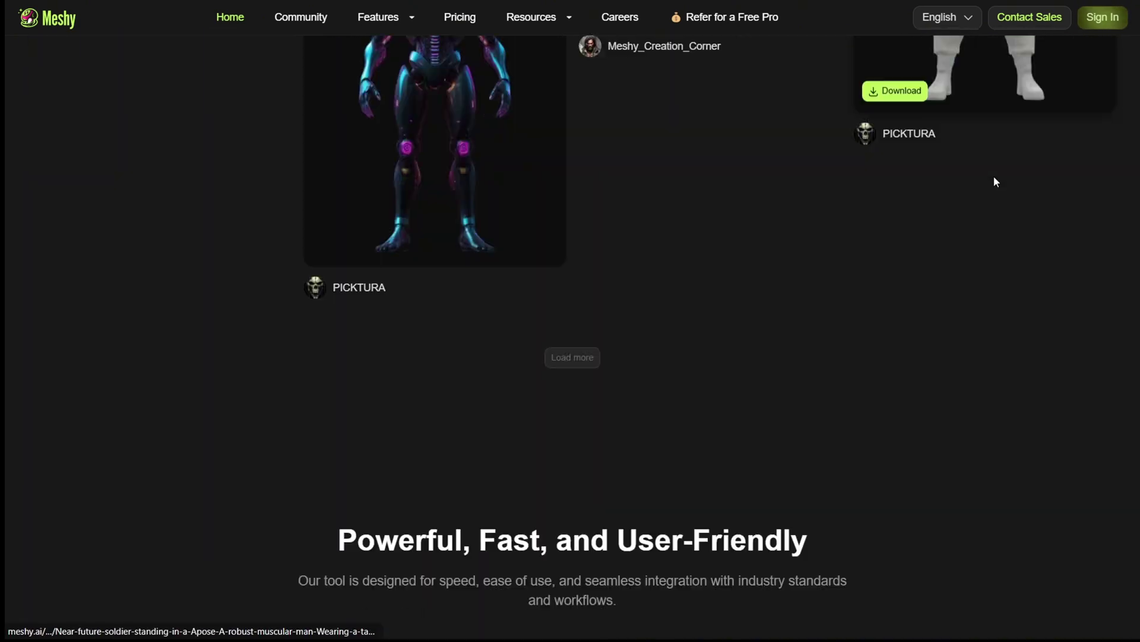
{"action": "scroll", "coordinate": [689, 161], "scroll_direction": "down", "scroll_amount": 8}
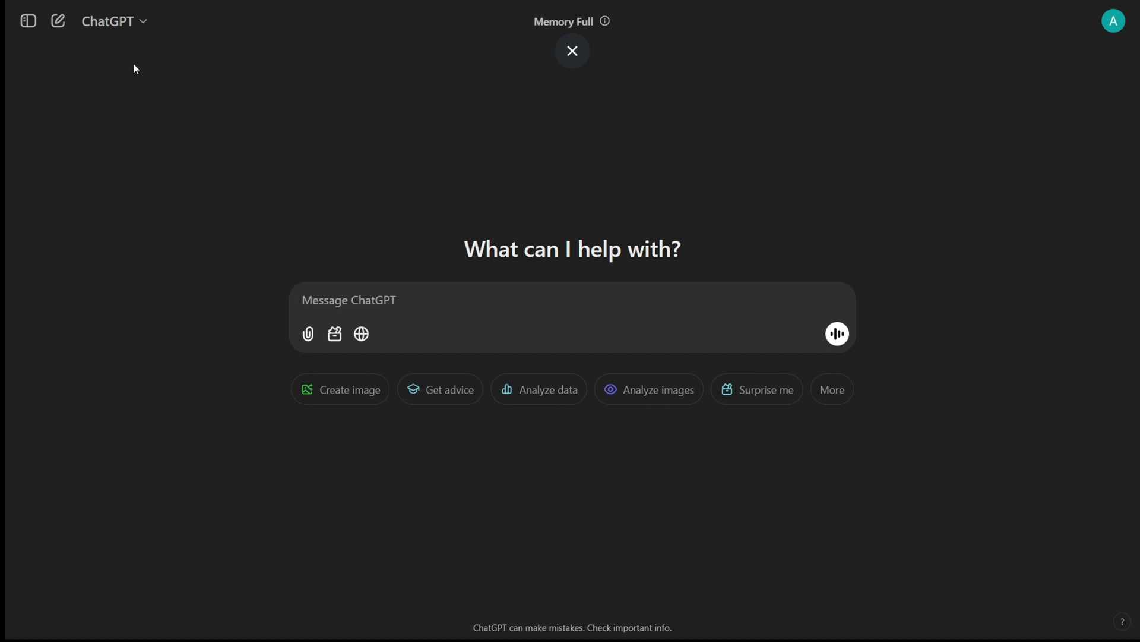
- Ask ChatGPT to generate a kids' story script with image prompts
{"action": "left_click", "coordinate": [143, 24]}
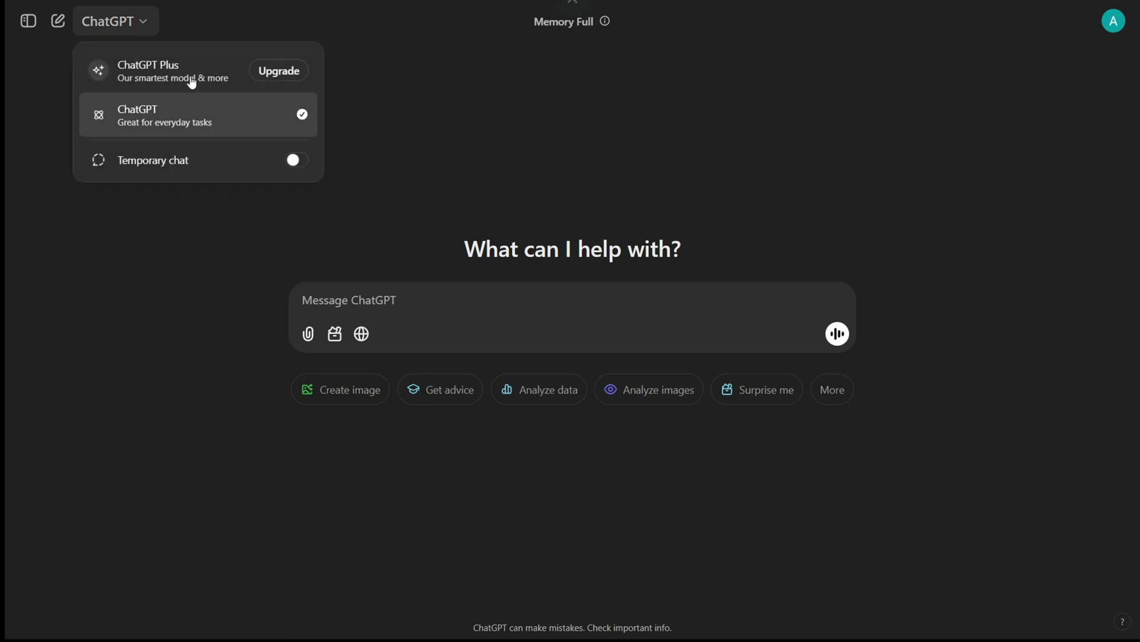
{"action": "left_click", "coordinate": [512, 178]}
{"action": "left_click", "coordinate": [495, 292]}
{"action": "type", "text": "Hey genrate a script for a kid stories give image prom"}
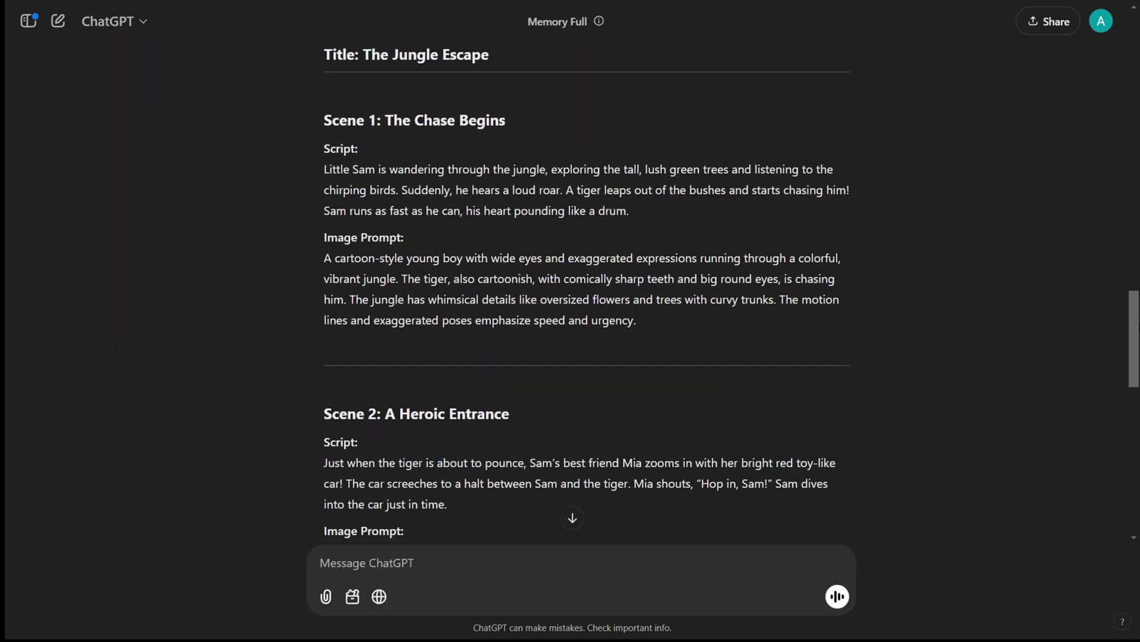
{"action": "scroll", "coordinate": [626, 512], "scroll_direction": "down", "scroll_amount": 7}
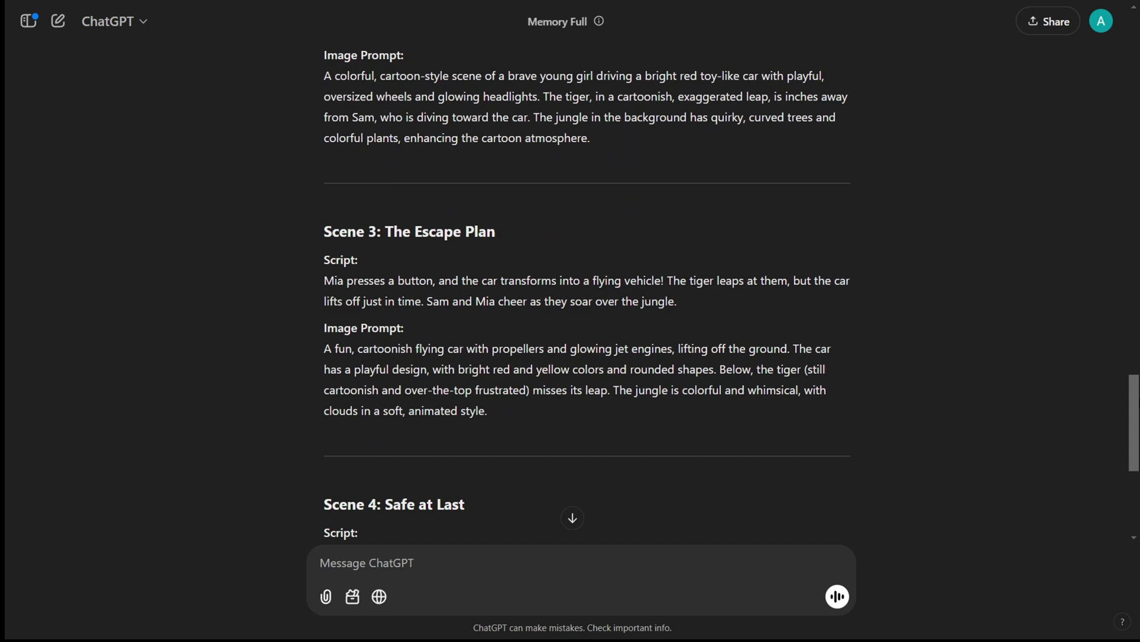
{"action": "scroll", "coordinate": [570, 514], "scroll_direction": "down", "scroll_amount": 6}
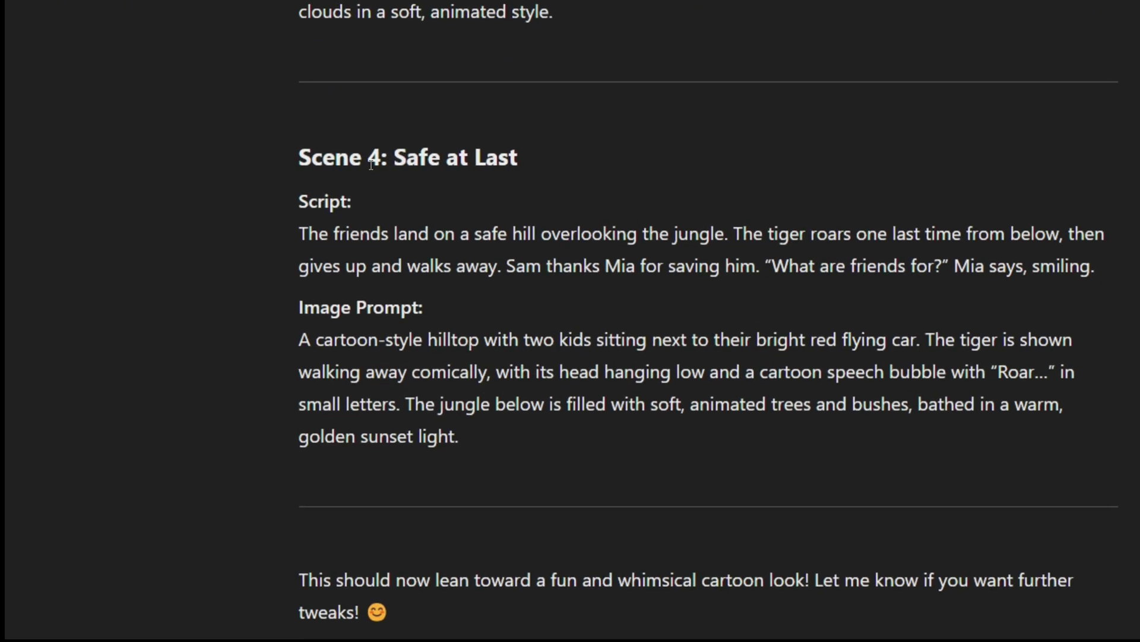
- Read through the four-scene 'The Jungle Escape' reply and its image prompts
{"action": "left_click_drag", "start_coordinate": [262, 239], "coordinate": [878, 266]}
{"action": "left_click", "coordinate": [878, 266]}
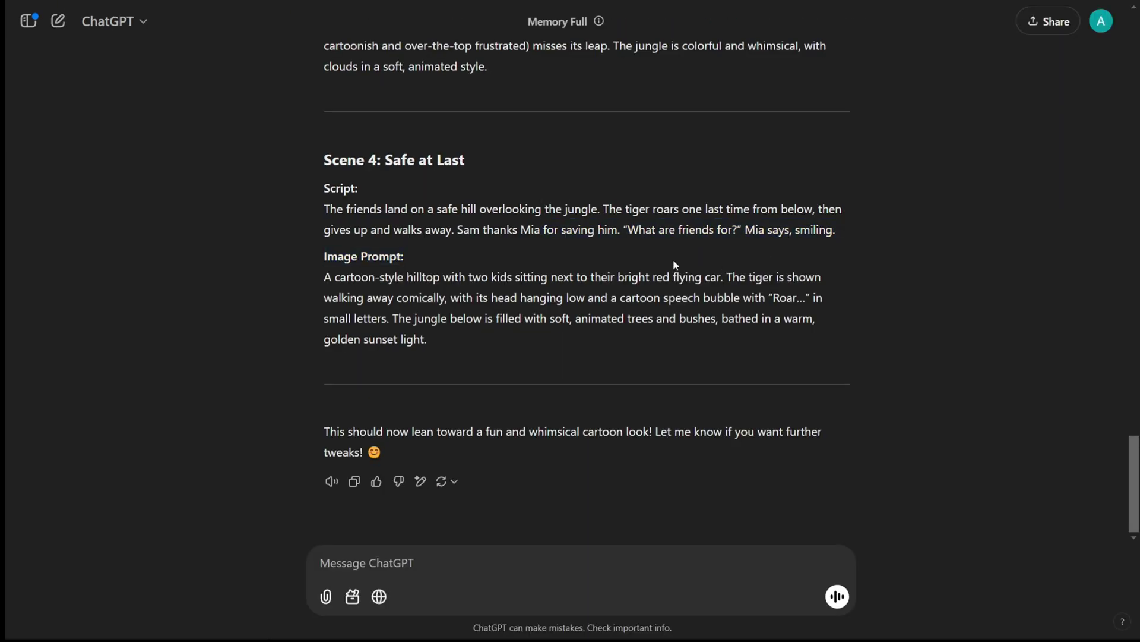
{"action": "scroll", "coordinate": [674, 264], "scroll_direction": "up", "scroll_amount": 6}
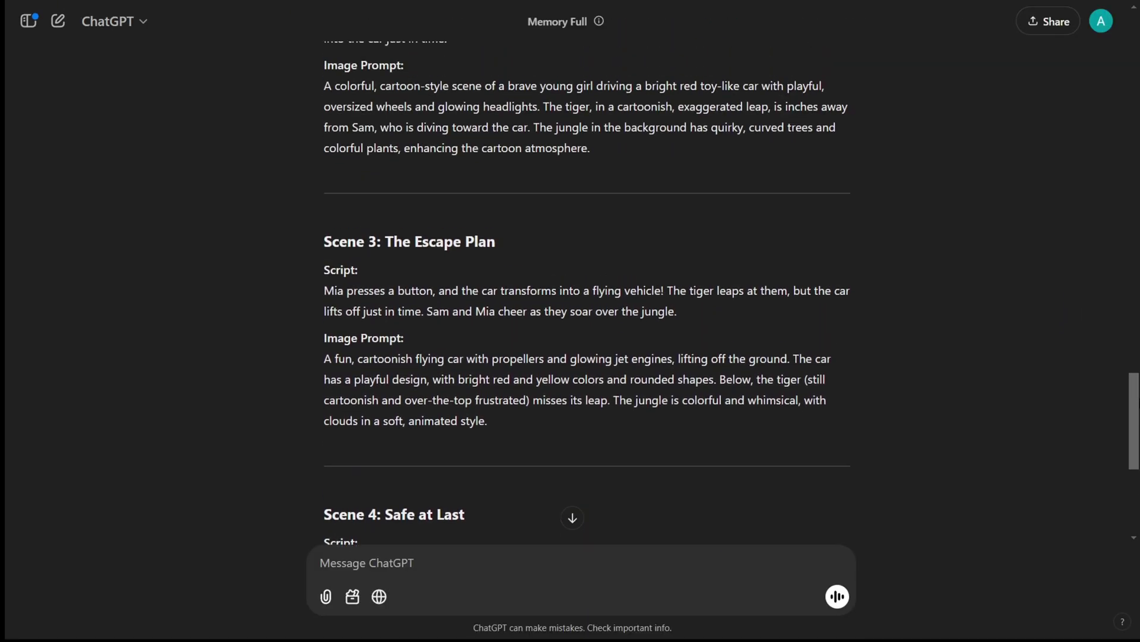
{"action": "scroll", "coordinate": [1132, 341], "scroll_direction": "up", "scroll_amount": 5}
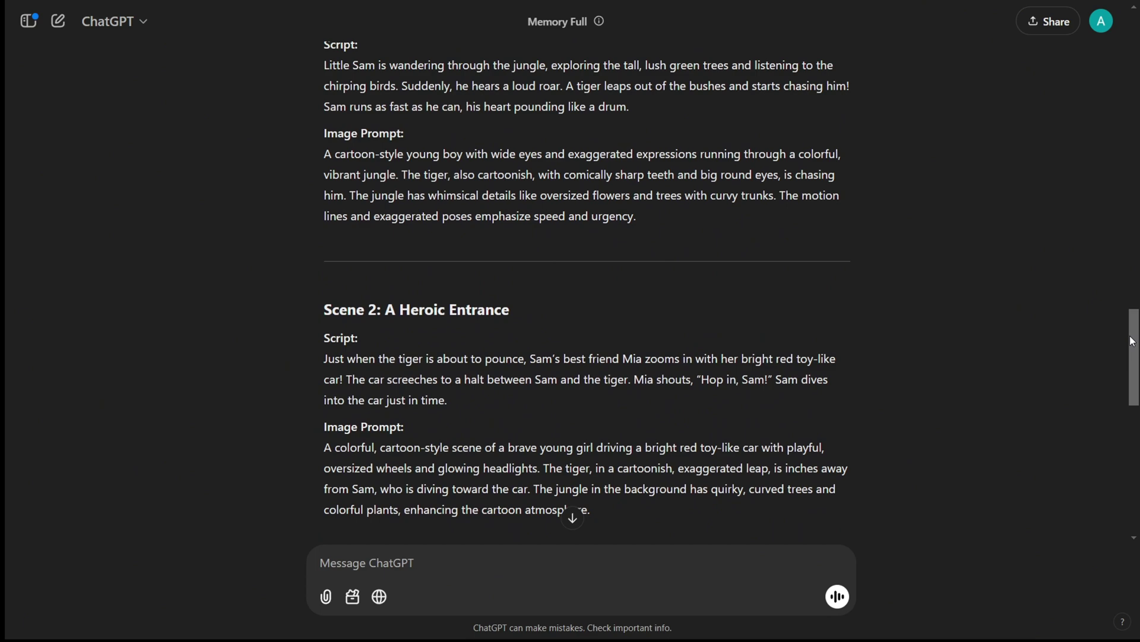
{"action": "left_click_drag", "start_coordinate": [1133, 341], "coordinate": [1131, 323]}
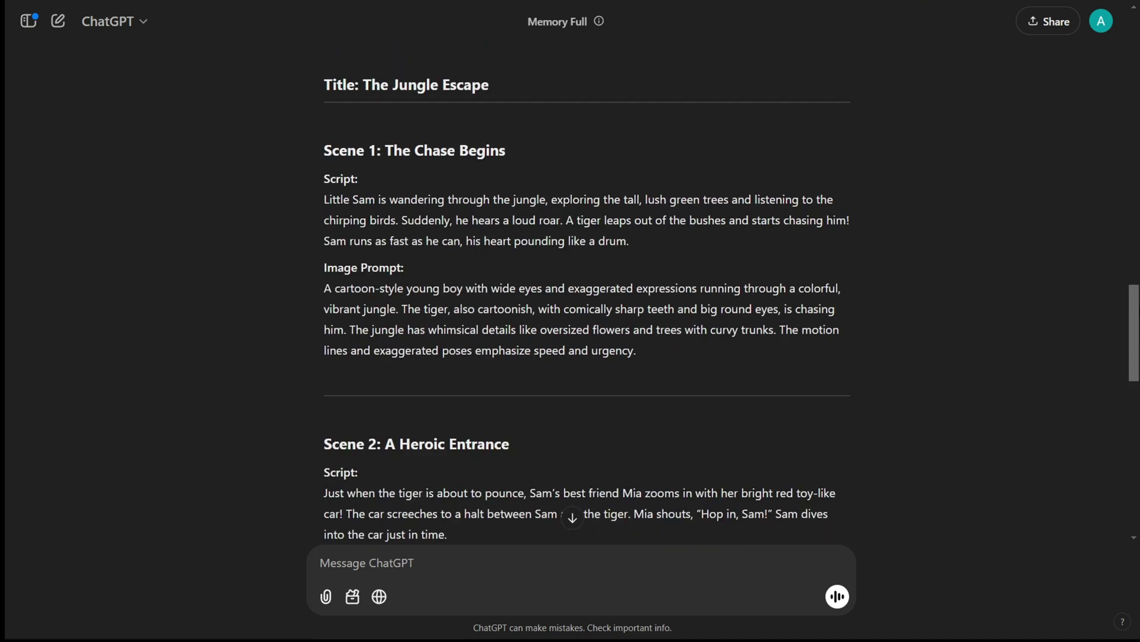
{"action": "scroll", "coordinate": [620, 511], "scroll_direction": "down", "scroll_amount": 7}
{"action": "scroll", "coordinate": [587, 297], "scroll_direction": "down", "scroll_amount": 7}
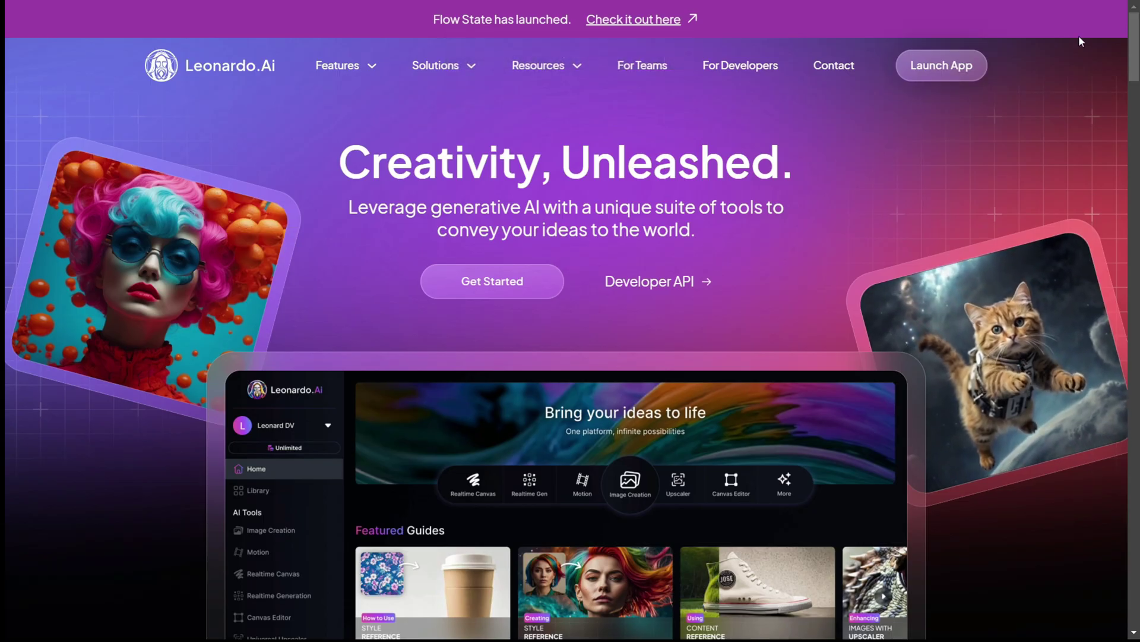
- Sign in to Leonardo.Ai with Google and open Image Creation from the AI Tools sidebar
{"action": "scroll", "coordinate": [766, 267], "scroll_direction": "down", "scroll_amount": 5}
{"action": "scroll", "coordinate": [571, 321], "scroll_direction": "down", "scroll_amount": 15}
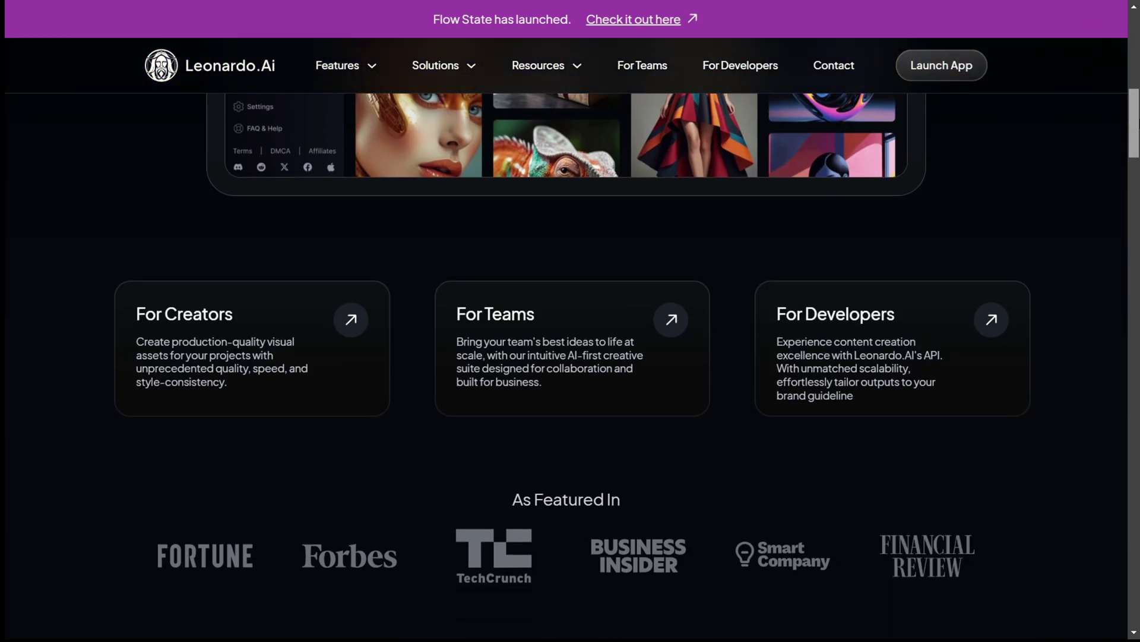
{"action": "scroll", "coordinate": [571, 356], "scroll_direction": "down", "scroll_amount": 14}
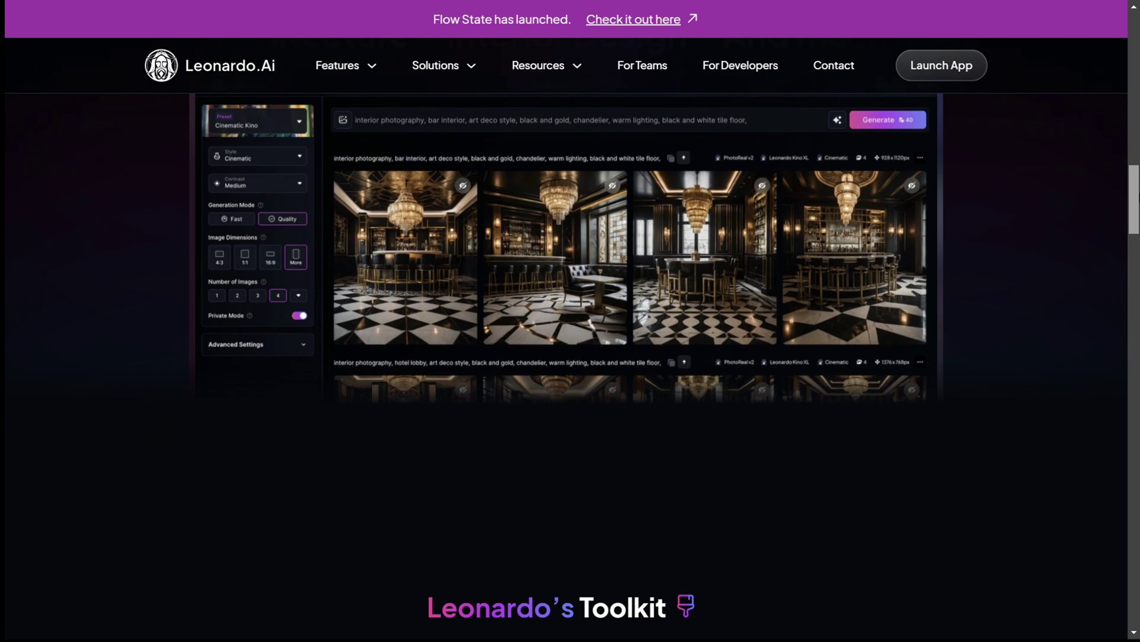
{"action": "scroll", "coordinate": [1133, 366], "scroll_direction": "down", "scroll_amount": 13}
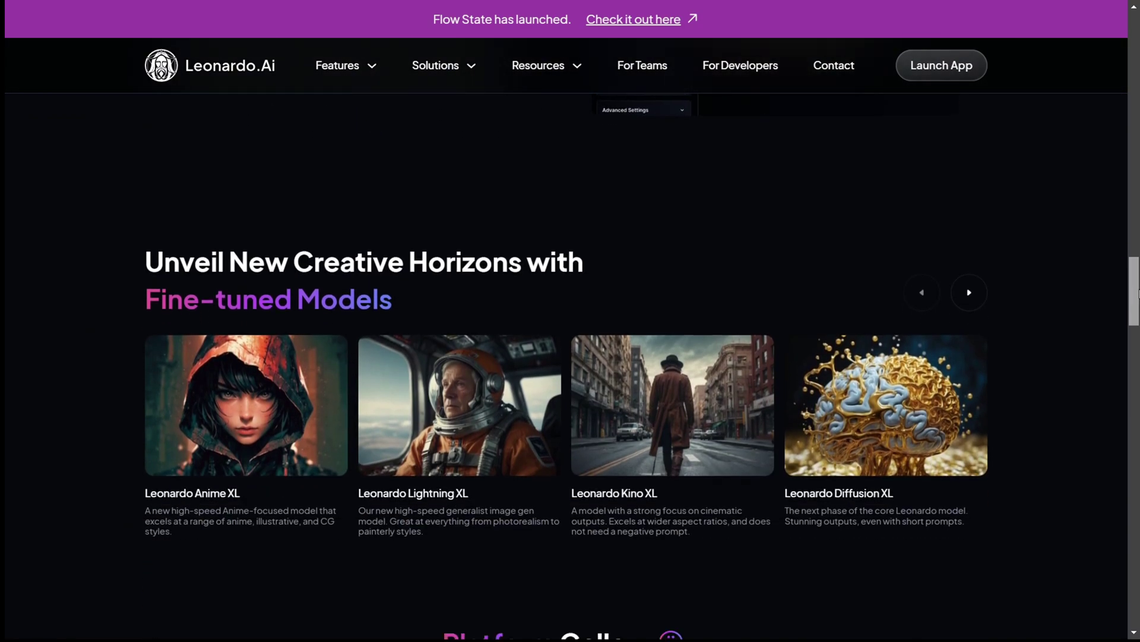
{"action": "scroll", "coordinate": [1133, 366], "scroll_direction": "down", "scroll_amount": 10}
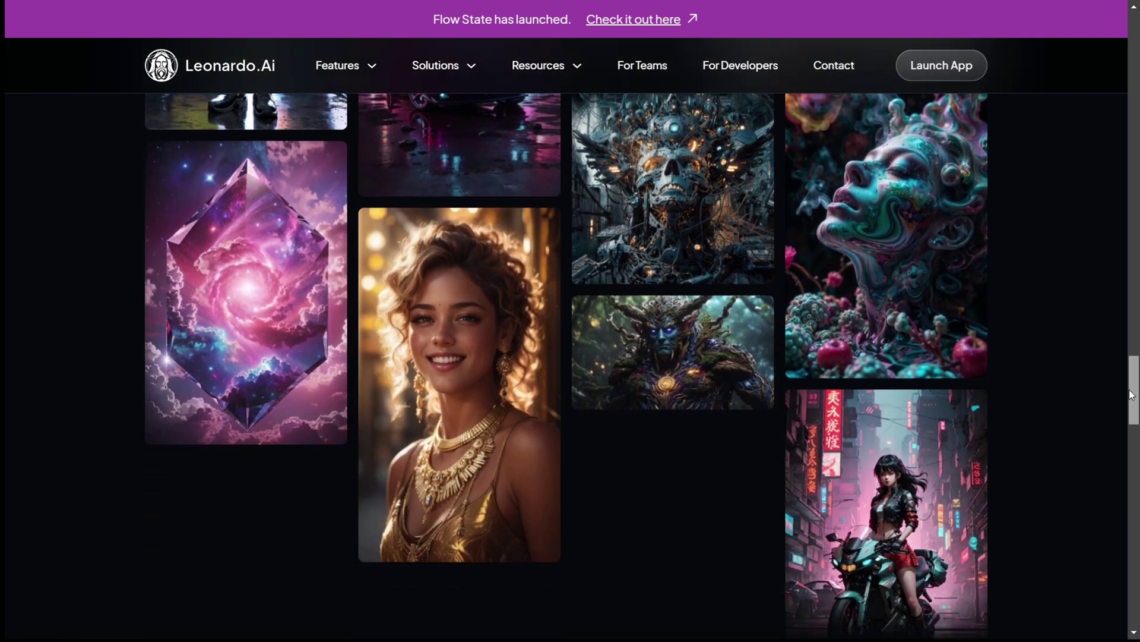
{"action": "left_click", "coordinate": [924, 58]}
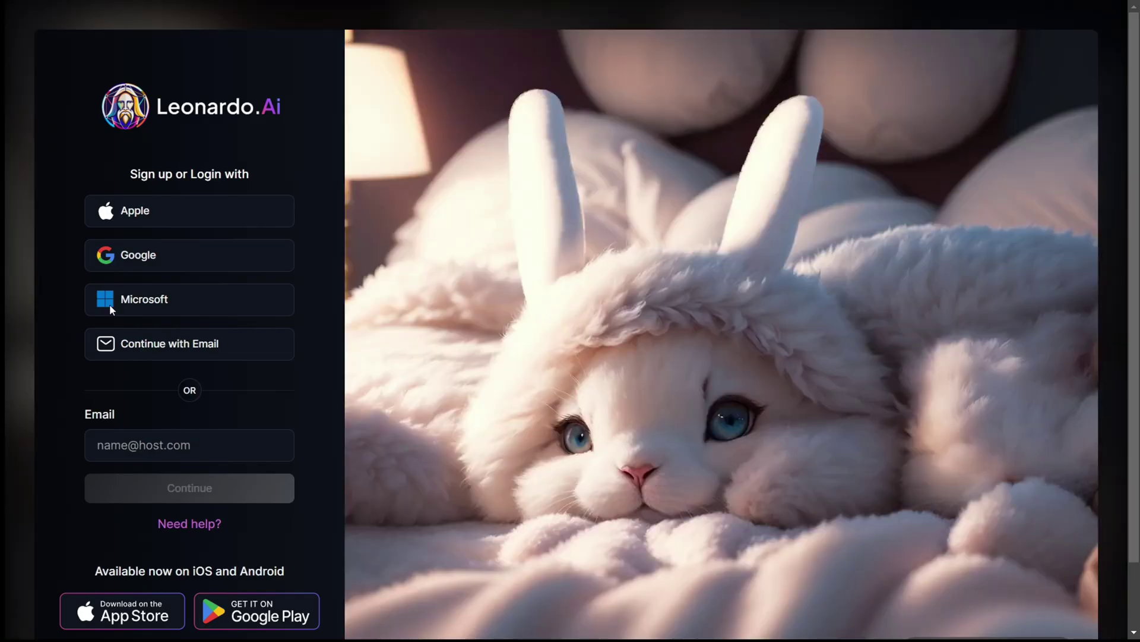
{"action": "left_click", "coordinate": [107, 254]}
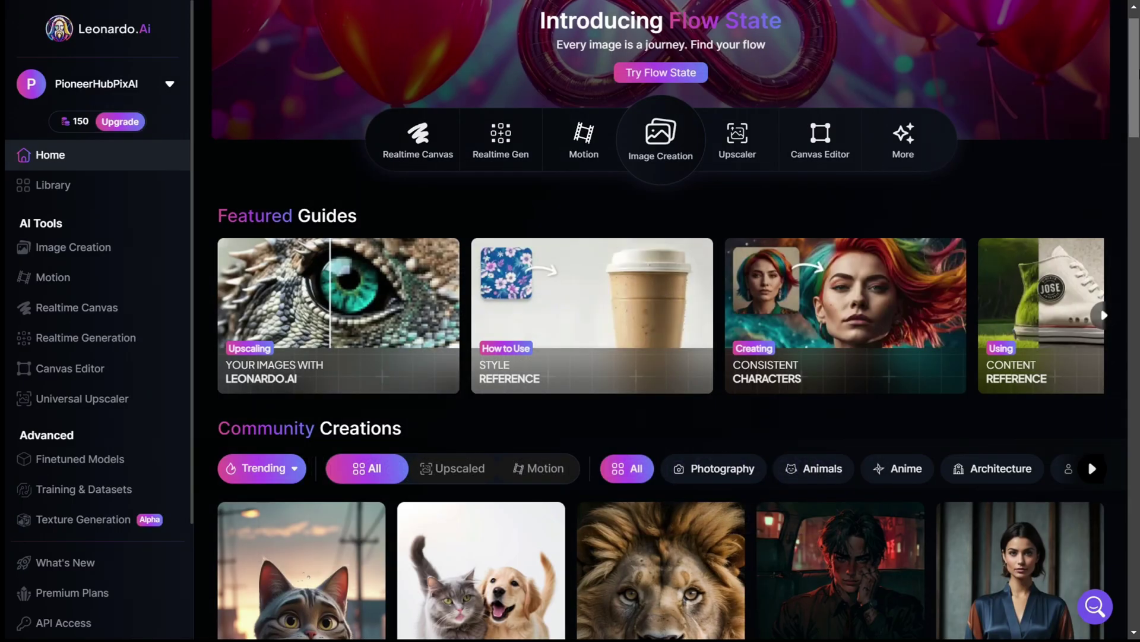
{"action": "scroll", "coordinate": [266, 156], "scroll_direction": "down", "scroll_amount": 7}
{"action": "scroll", "coordinate": [266, 156], "scroll_direction": "up", "scroll_amount": 8}
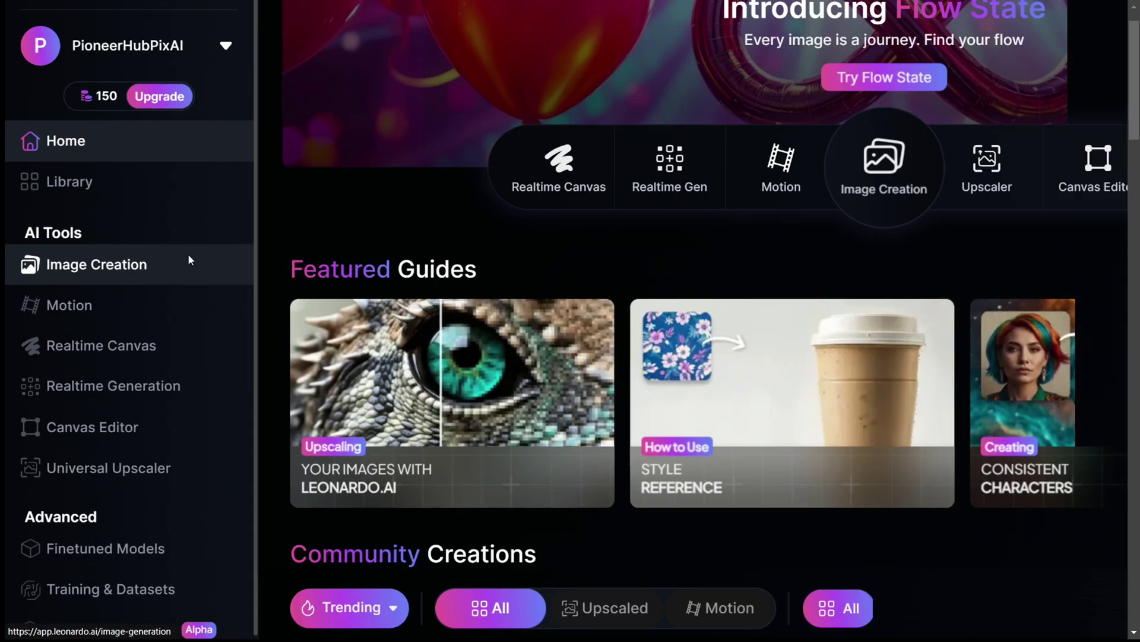
{"action": "left_click", "coordinate": [189, 260]}
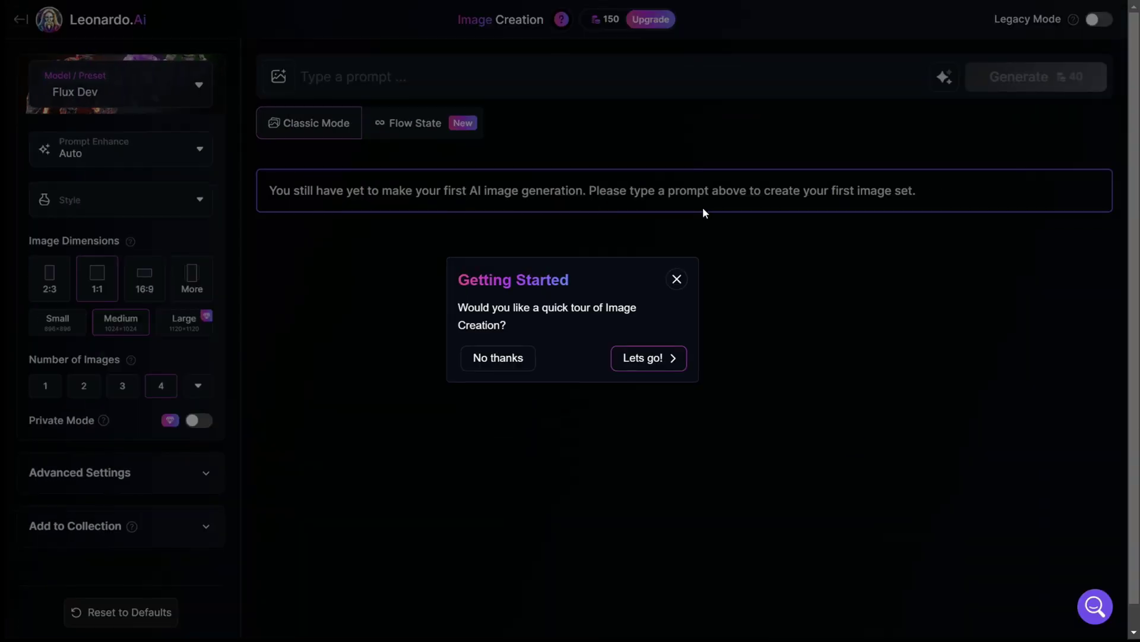
- Decline the quick tour offered on the Image Creation page
{"action": "left_click", "coordinate": [520, 357]}
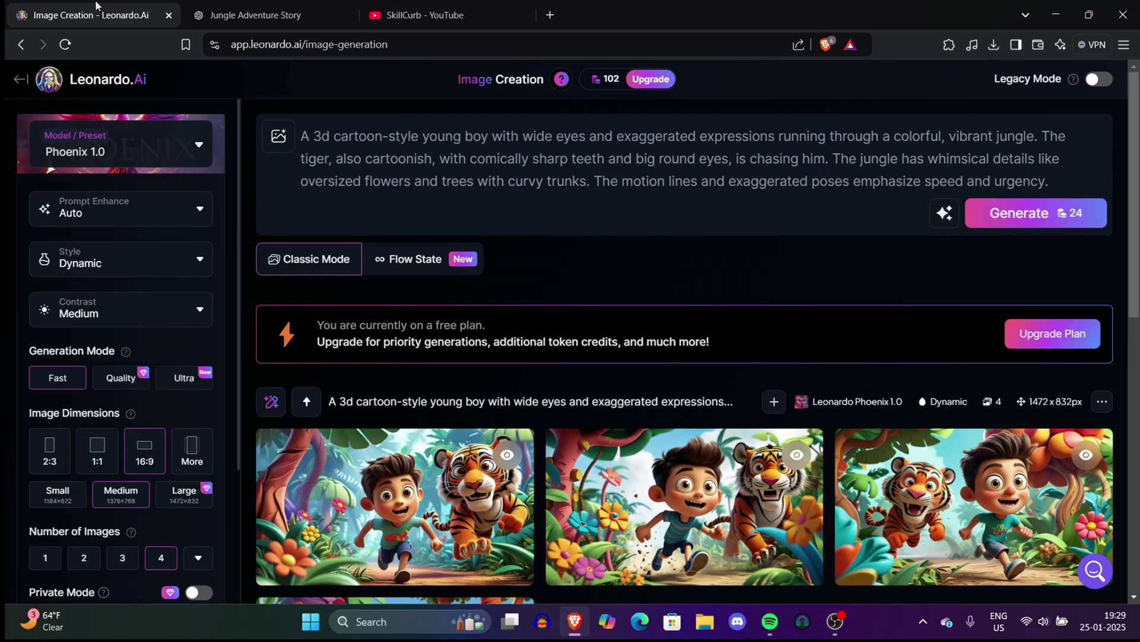
- Replace the prompt with the girl-and-red-car prompt, adding '3d' before cartoon-style
{"action": "key", "text": "F11"}
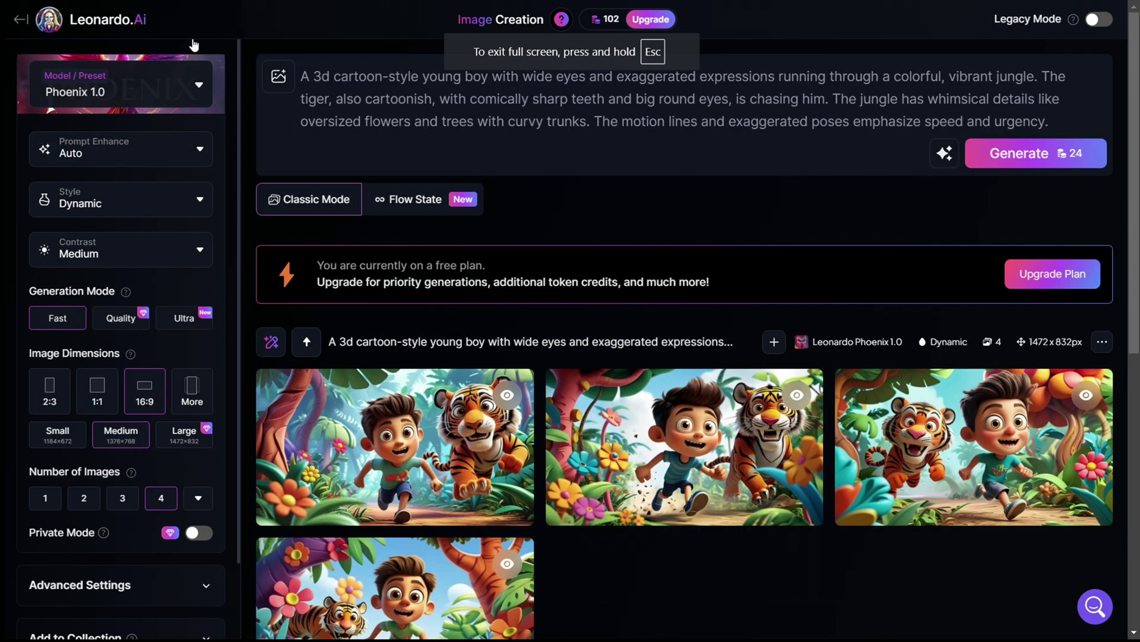
{"action": "left_click", "coordinate": [308, 72]}
{"action": "key", "text": "ctrl+a"}
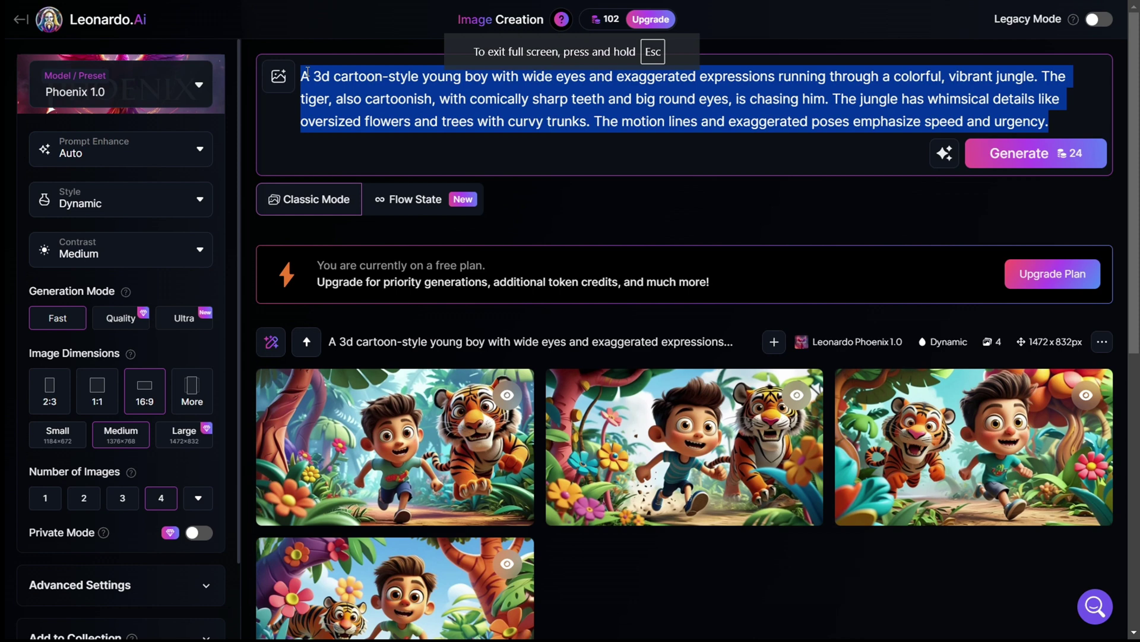
{"action": "type", "text": "A colorful, cartoon-style scene of a brave young girl driving a bright red toy-like car with playful, oversized wheels and glowing headlights. The tiger, in a cartoonish, exaggerated leap, is inches away from Sam, who is diving toward the car. The jungle in the background has quirky, curved trees and colorful plants, enhancing the cartoon atmosphere."}
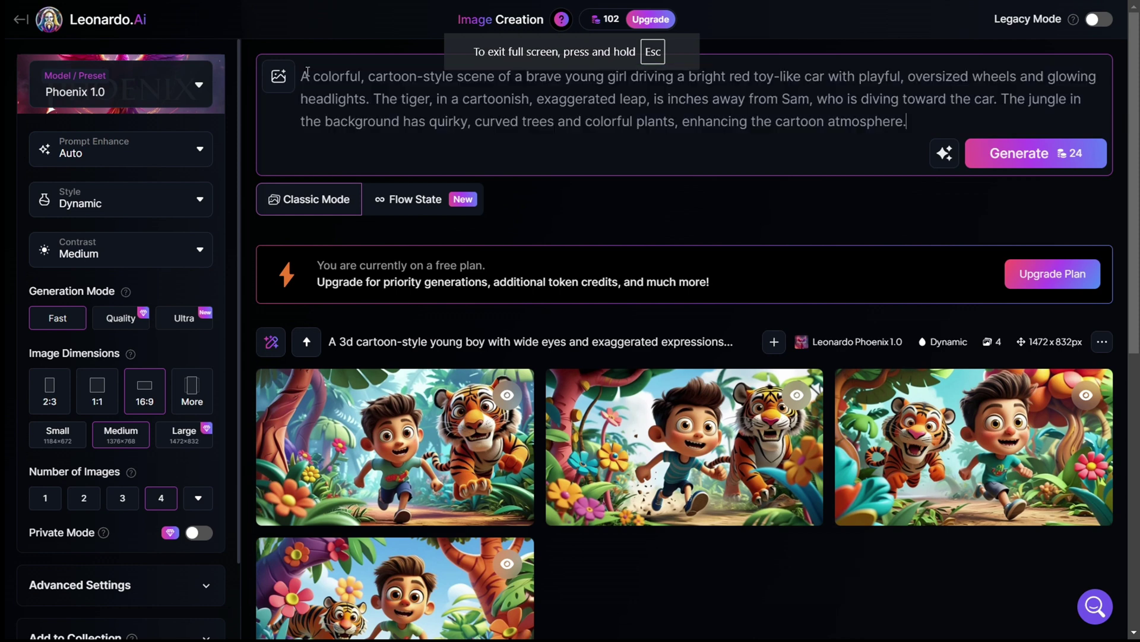
{"action": "left_click", "coordinate": [369, 77]}
{"action": "type", "text": "3d"}
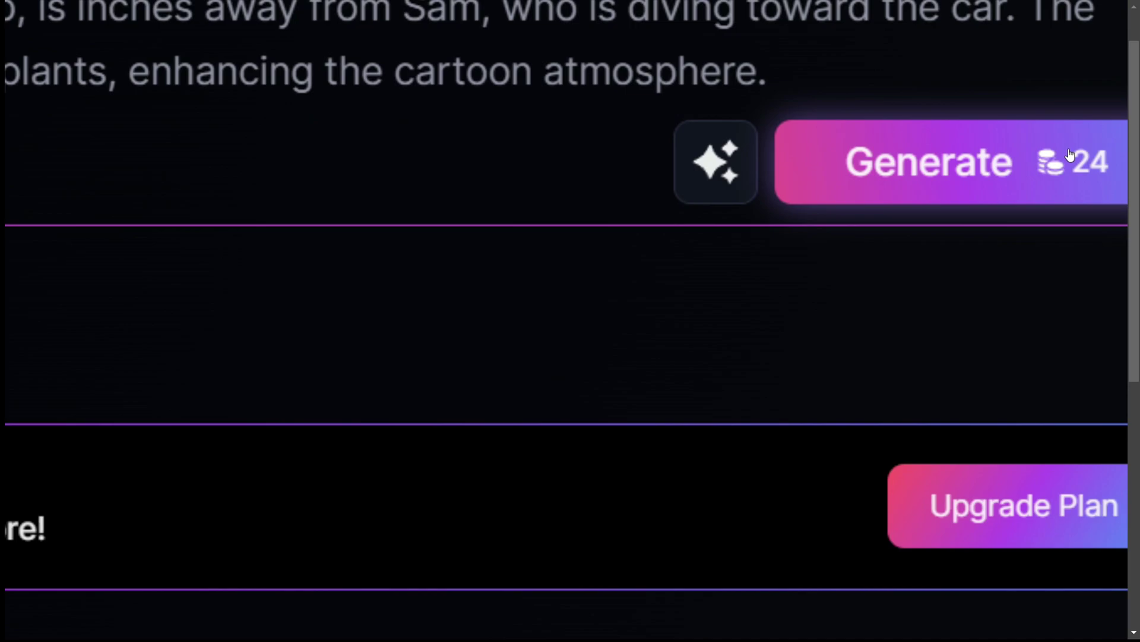
- Generate the four girl-and-tiger images and view the first one enlarged
{"action": "left_click", "coordinate": [1069, 154]}
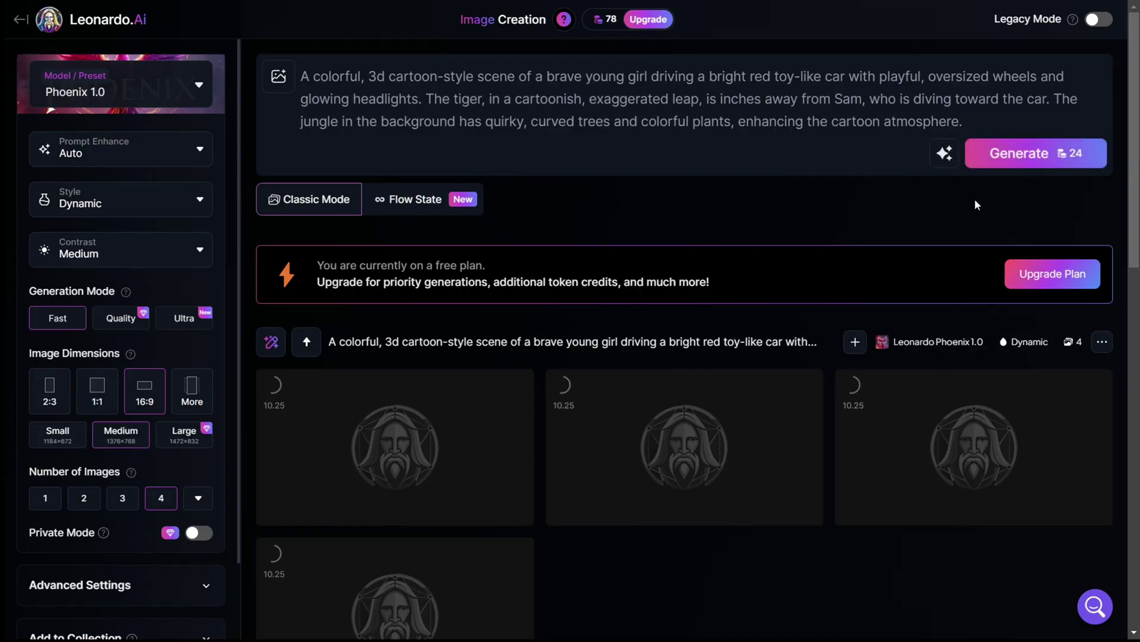
{"action": "scroll", "coordinate": [280, 346], "scroll_direction": "down", "scroll_amount": 3}
{"action": "scroll", "coordinate": [280, 346], "scroll_direction": "up", "scroll_amount": 2}
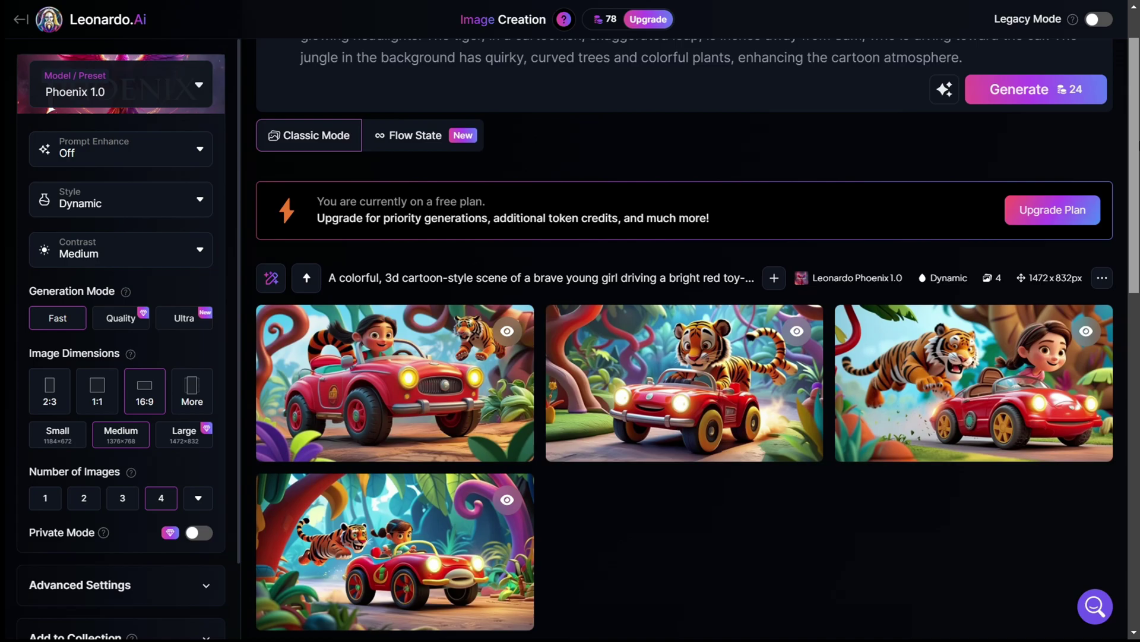
{"action": "left_click", "coordinate": [279, 346]}
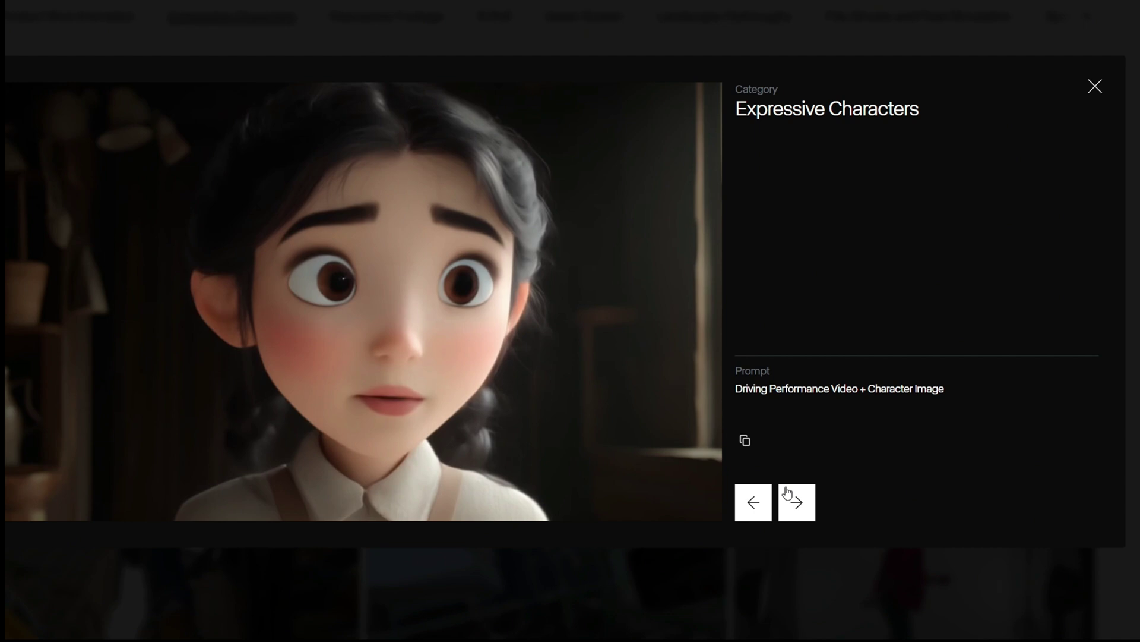
- Page forward through the showcase examples to the Repurpose Footage example
{"action": "left_click", "coordinate": [789, 495]}
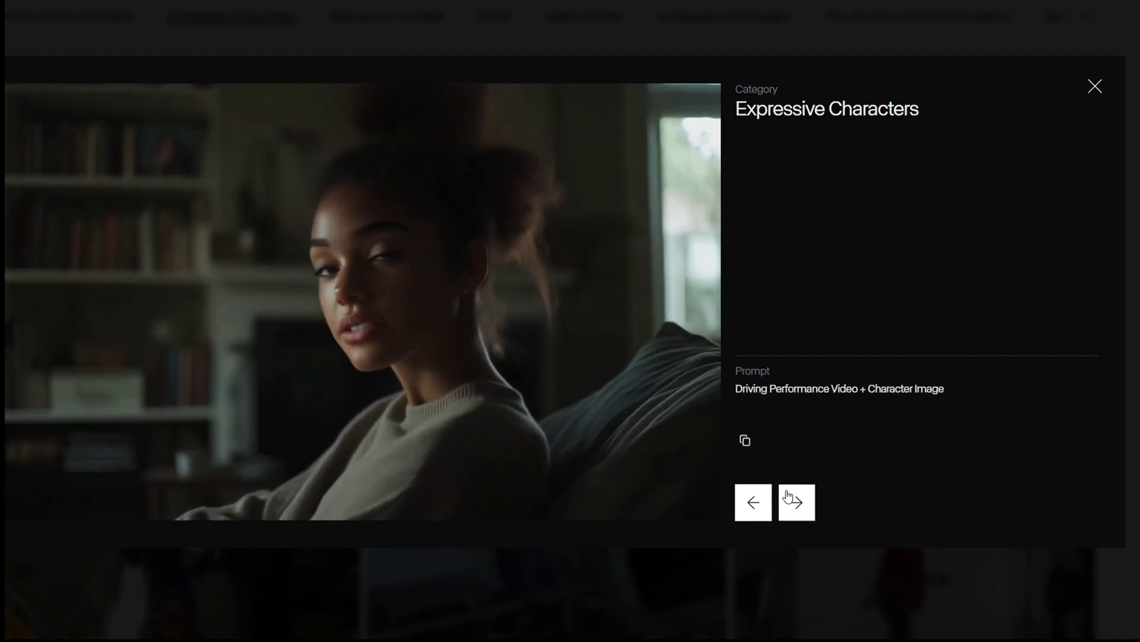
{"action": "left_click", "coordinate": [788, 495]}
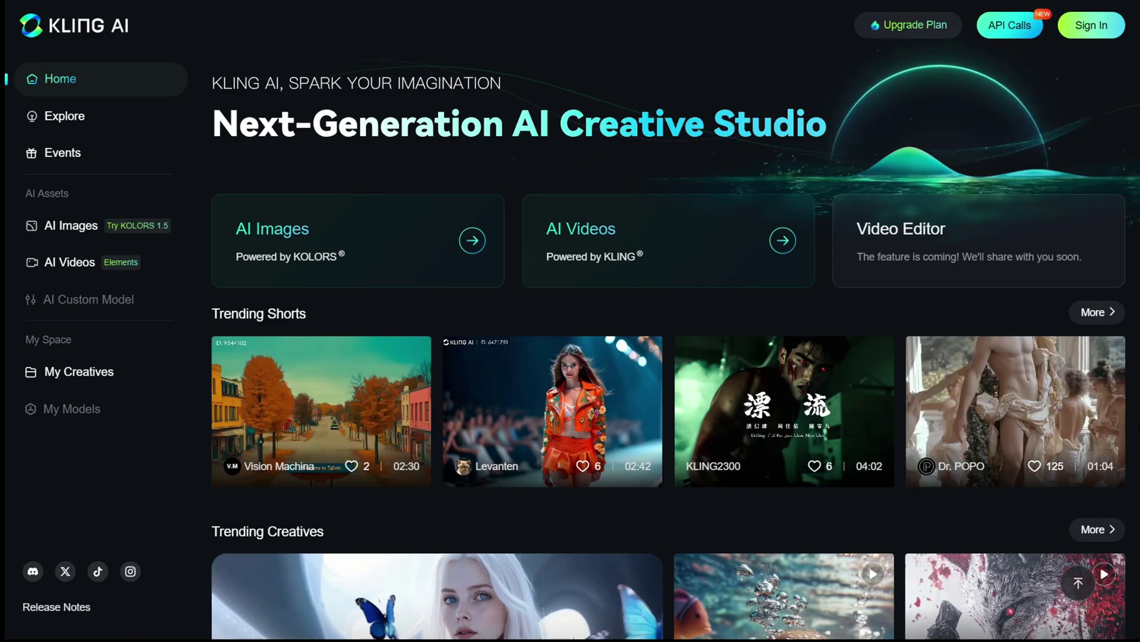
- Scroll the Image to Video page holding the four boy-and-tiger element images
{"action": "scroll", "coordinate": [1045, 354], "scroll_direction": "down", "scroll_amount": 10}
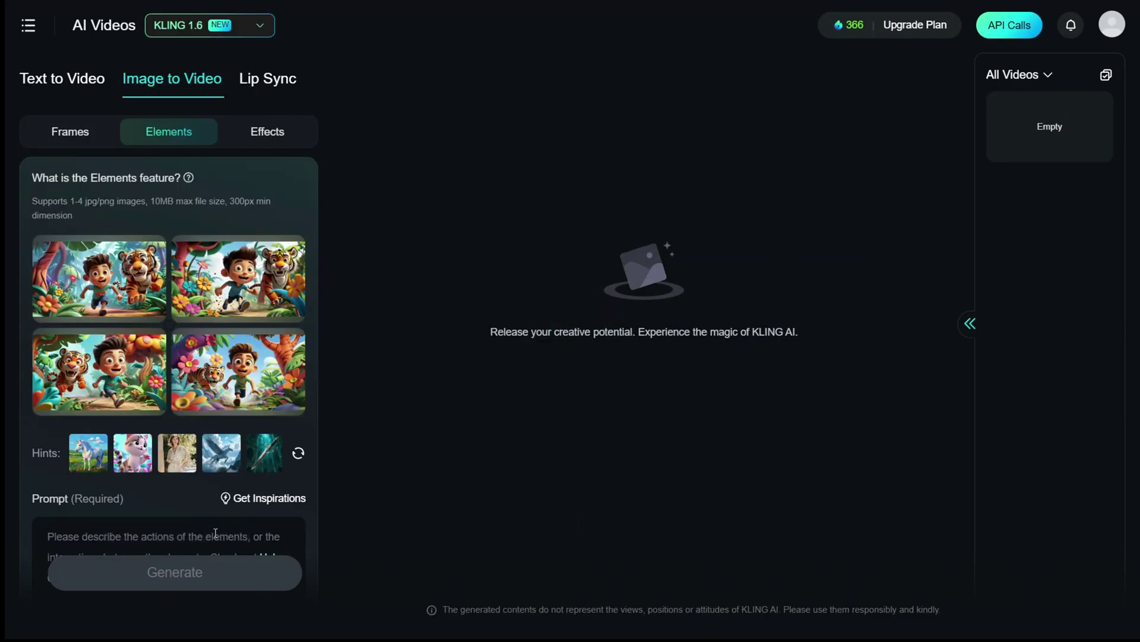
- Enter the 'make it' prompt, pick the second boy-and-tiger image, and queue a 10s Turbo video
{"action": "type", "text": "make it"}
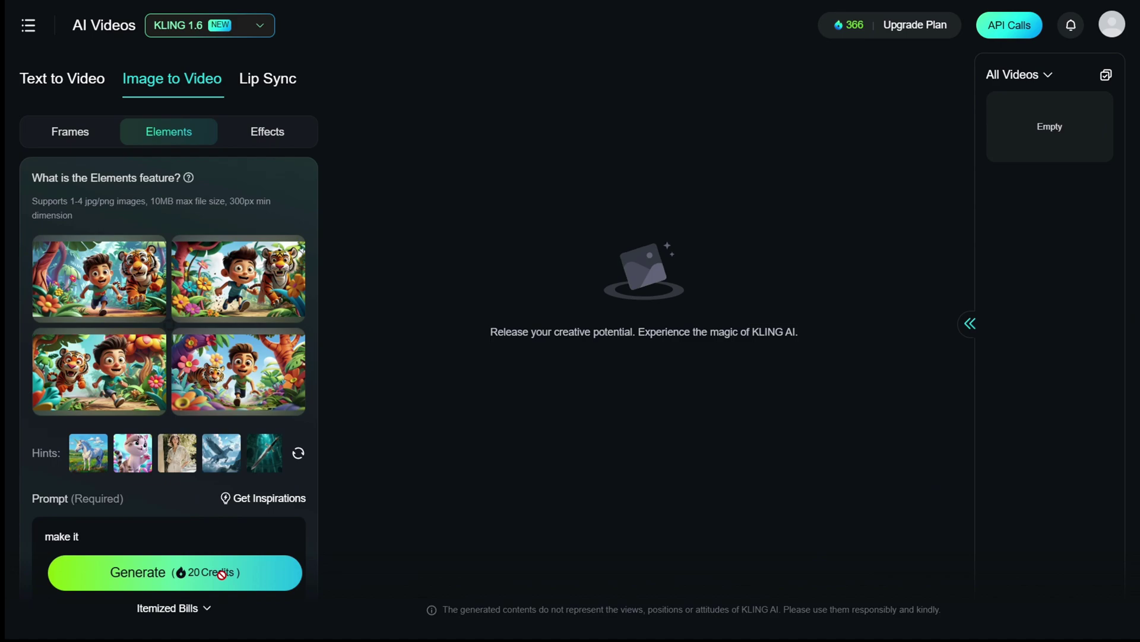
{"action": "left_click", "coordinate": [222, 574]}
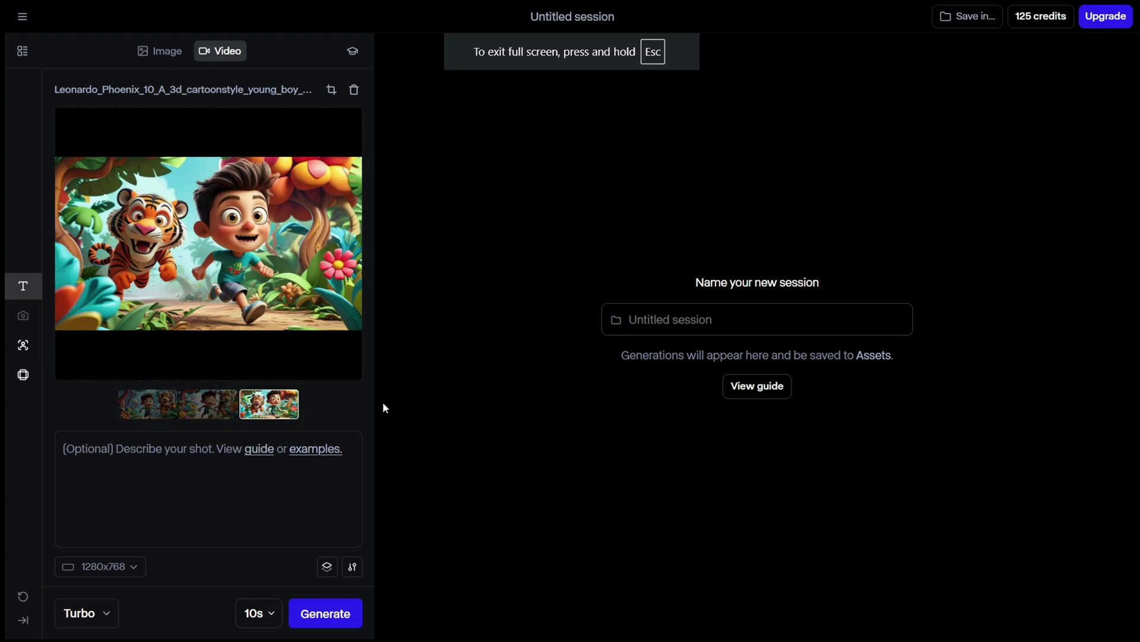
{"action": "left_click", "coordinate": [147, 404]}
{"action": "left_click", "coordinate": [208, 404]}
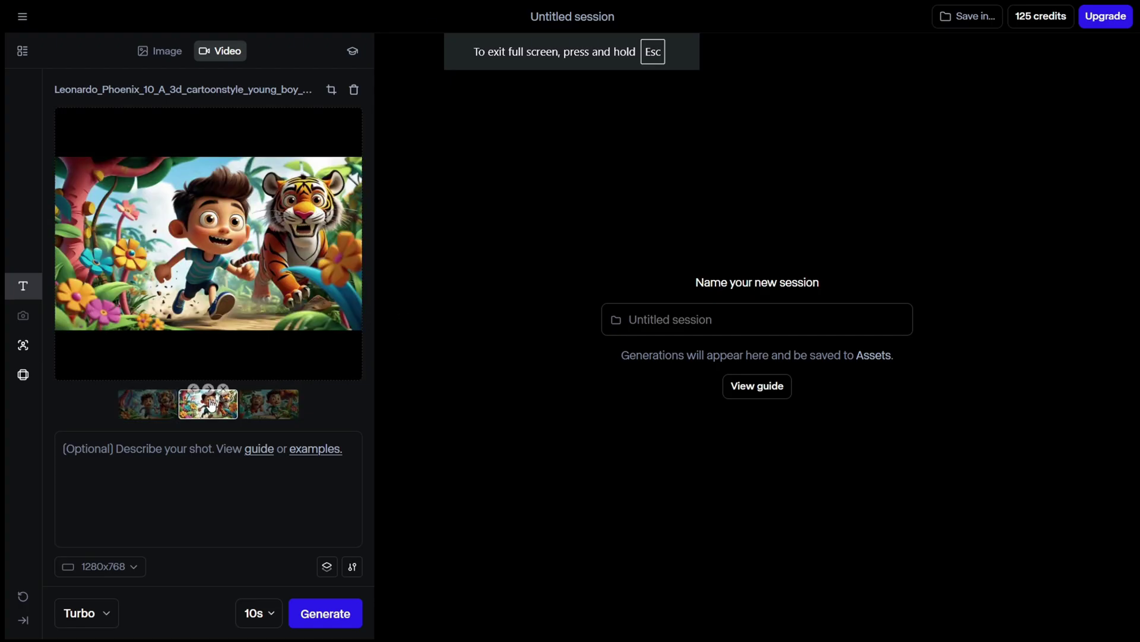
{"action": "left_click", "coordinate": [325, 613]}
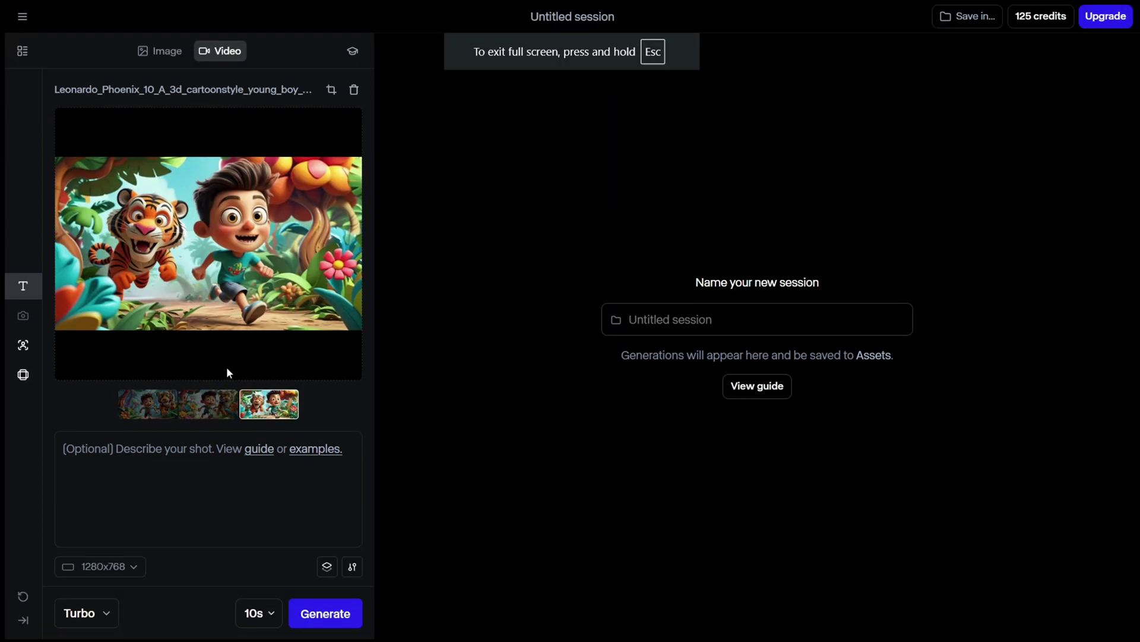
{"action": "left_click", "coordinate": [147, 404]}
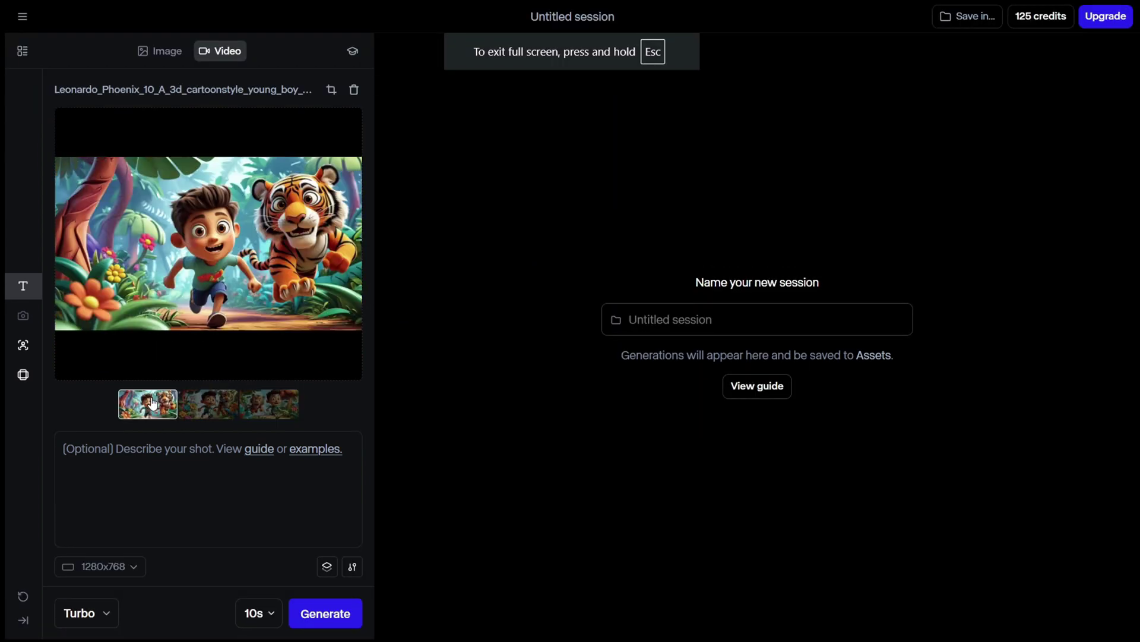
{"action": "left_click", "coordinate": [207, 404]}
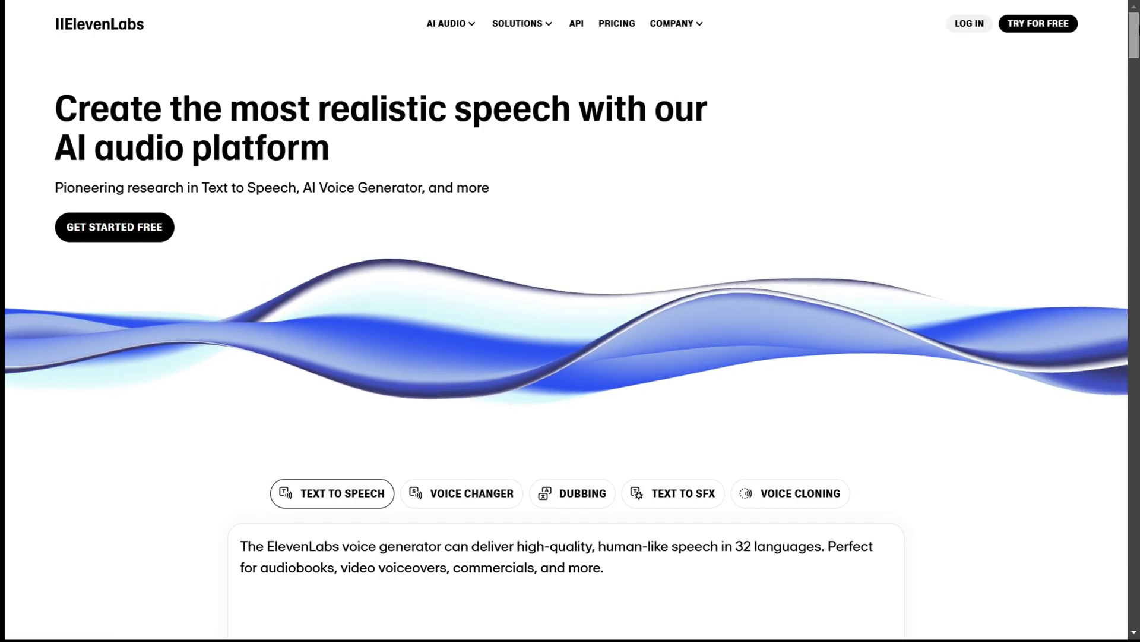
- View ElevenLabs' Voice Changer, Dubbing, Text to SFX and Voice Cloning demos
{"action": "scroll", "coordinate": [570, 321], "scroll_direction": "down", "scroll_amount": 2}
{"action": "scroll", "coordinate": [701, 131], "scroll_direction": "down", "scroll_amount": 4}
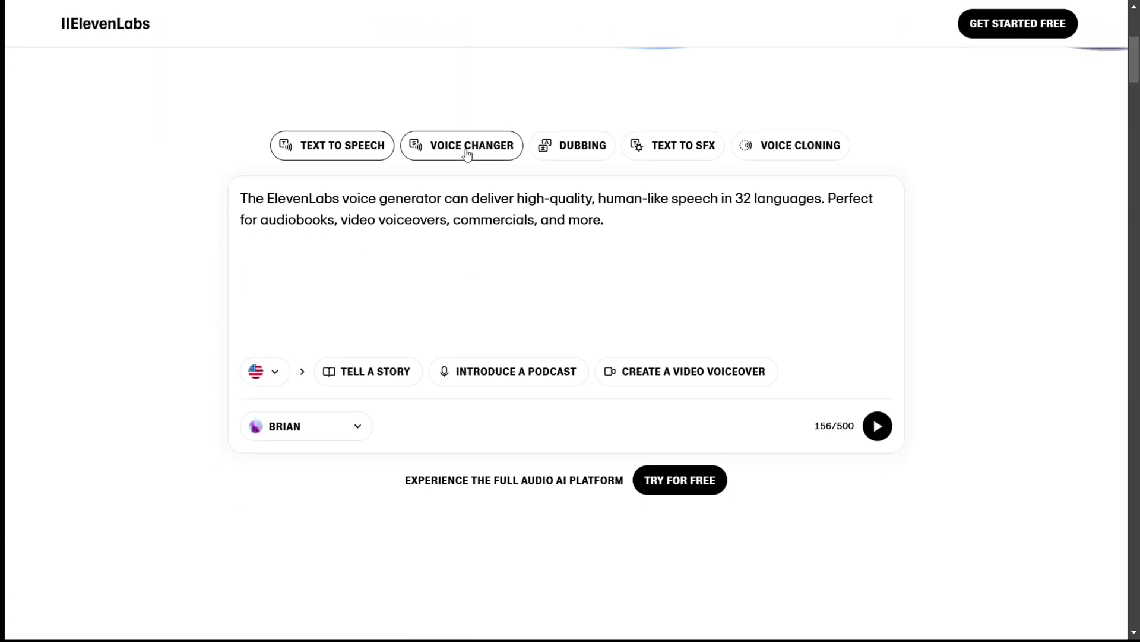
{"action": "left_click", "coordinate": [468, 152]}
{"action": "left_click", "coordinate": [579, 144]}
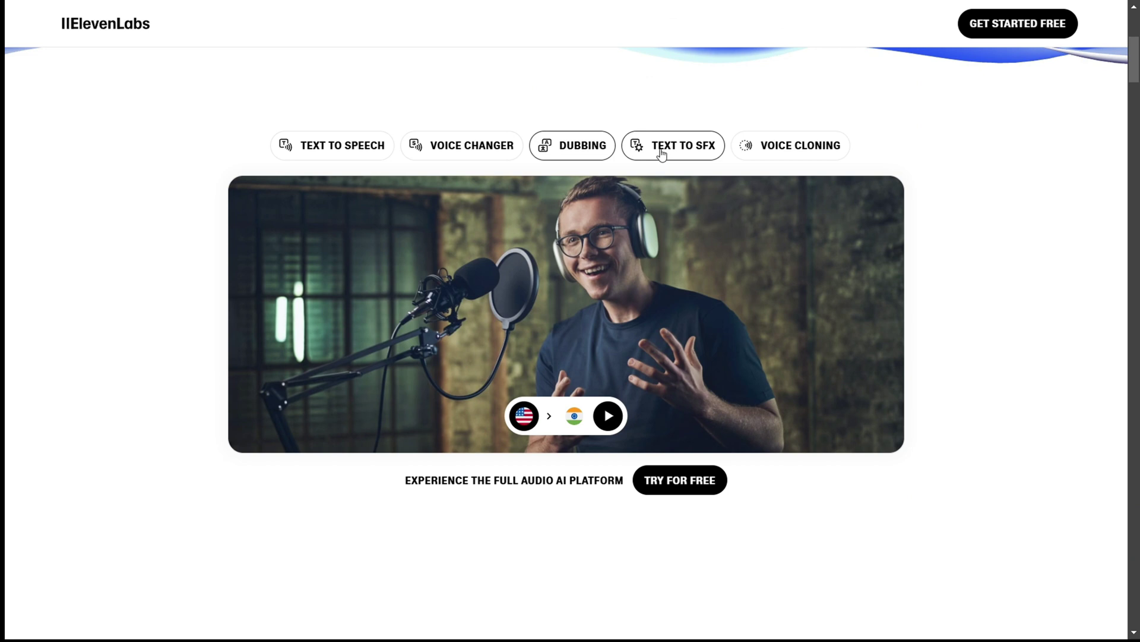
{"action": "left_click", "coordinate": [662, 153]}
{"action": "left_click", "coordinate": [767, 156]}
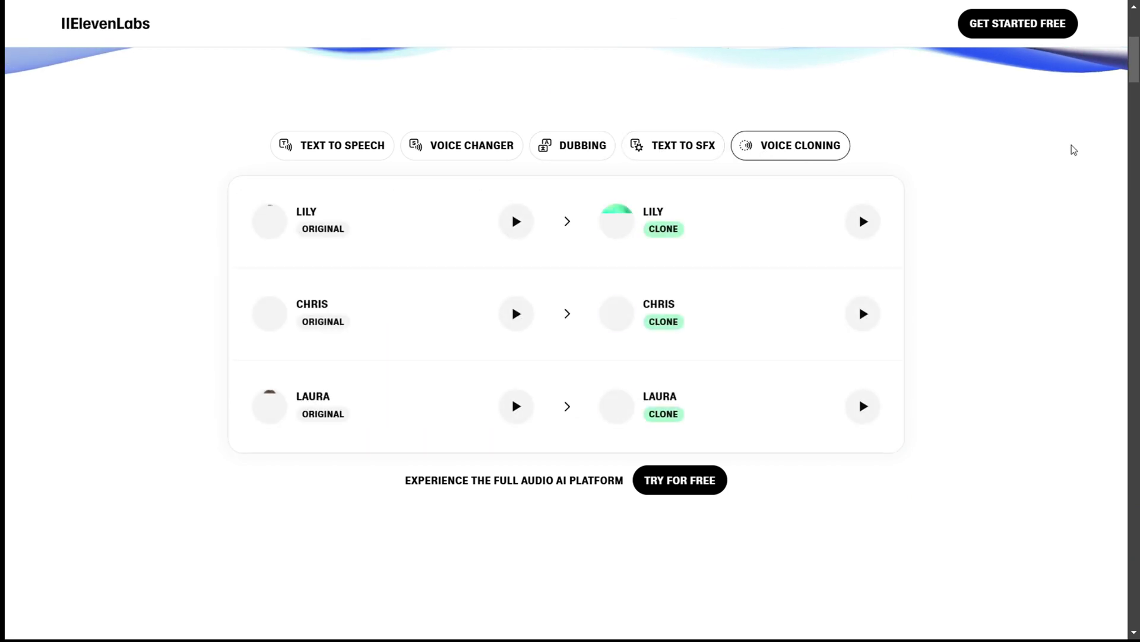
{"action": "left_click_drag", "start_coordinate": [1136, 72], "coordinate": [1137, 250]}
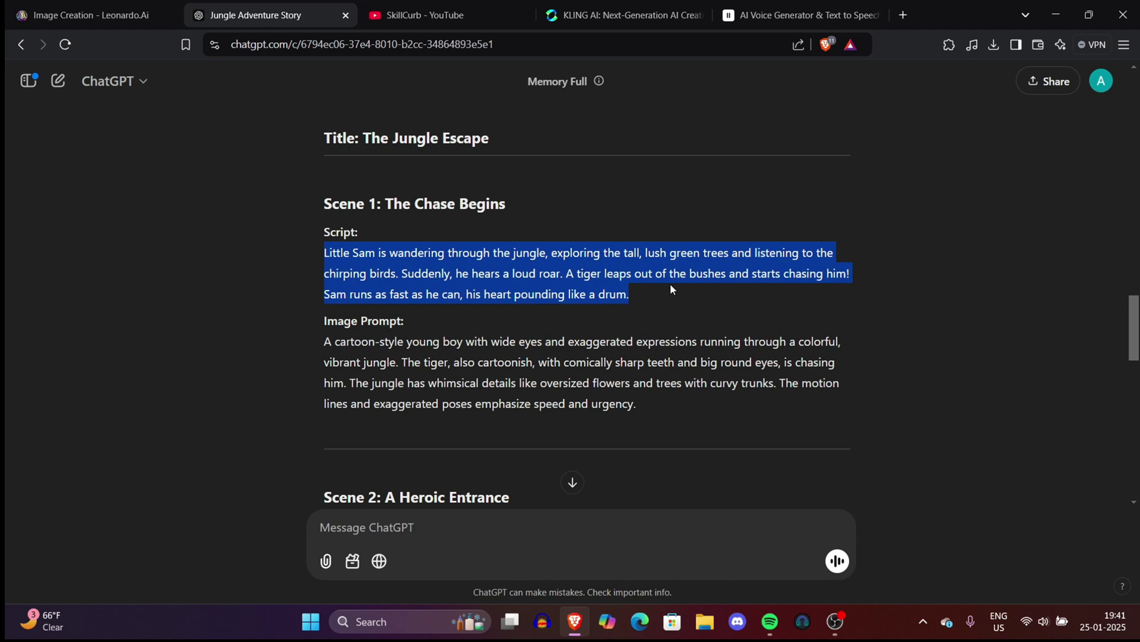
- Paste the Scene 1 script into the Text to Speech box, clearing the placeholder words
{"action": "key", "text": "ctrl+c"}
{"action": "left_click", "coordinate": [802, 15]}
{"action": "left_click", "coordinate": [372, 184]}
{"action": "key", "text": "ctrl+v"}
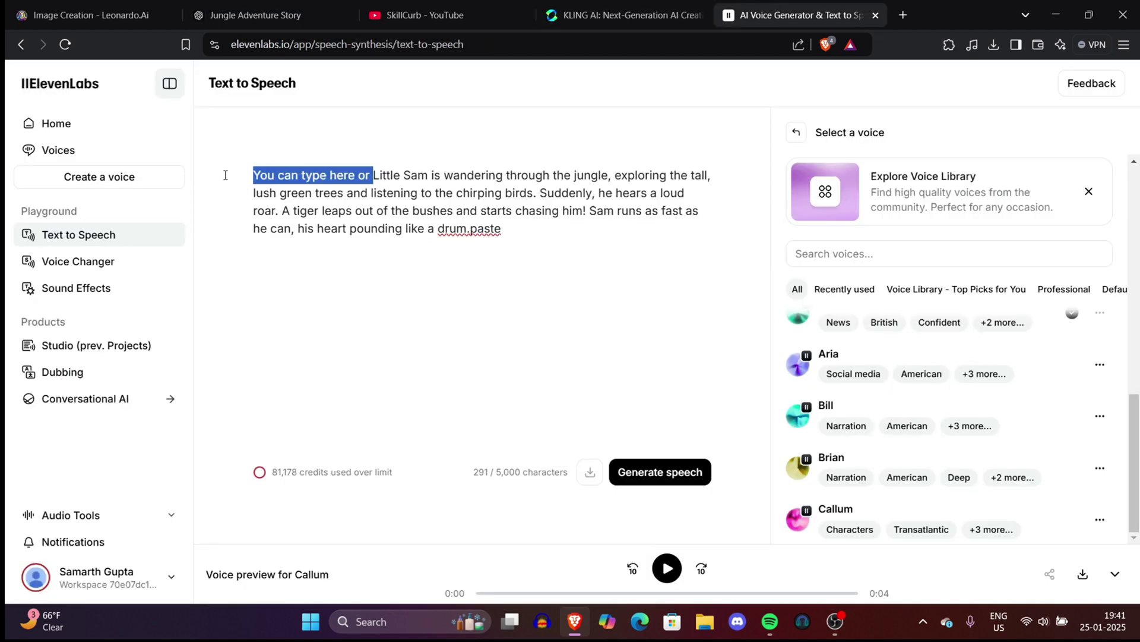
{"action": "key", "text": "BackSpace"}
- Copy Scene 2's script from ChatGPT and paste it into the narration text
{"action": "left_click", "coordinate": [259, 15]}
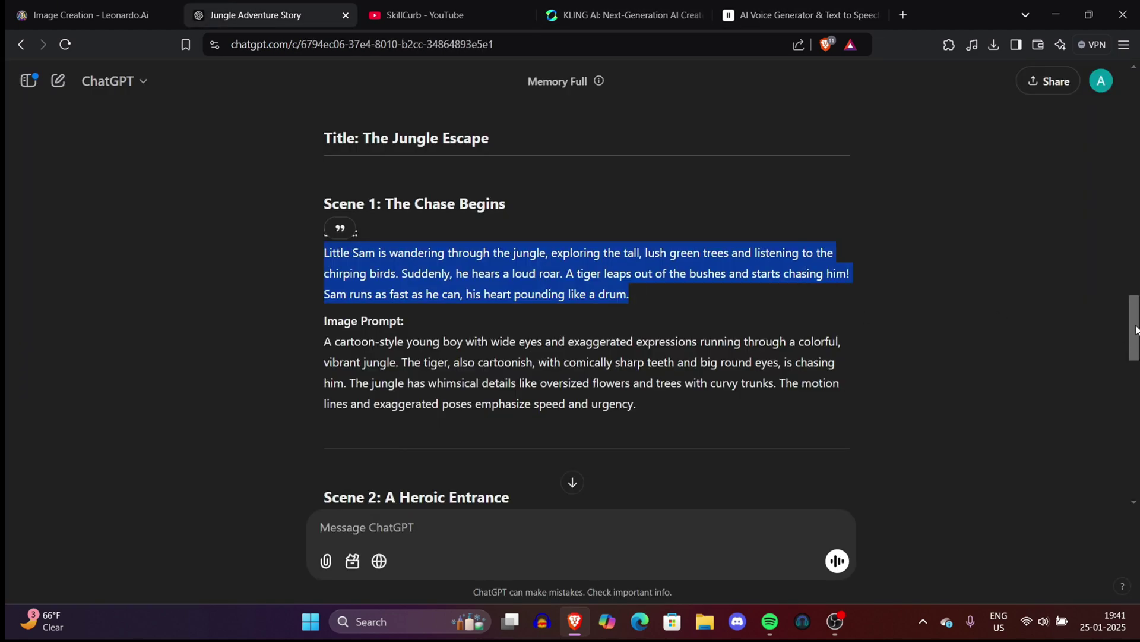
{"action": "scroll", "coordinate": [1136, 330], "scroll_direction": "down", "scroll_amount": 5}
{"action": "left_click_drag", "start_coordinate": [323, 242], "coordinate": [421, 281]}
{"action": "left_click", "coordinate": [802, 15]}
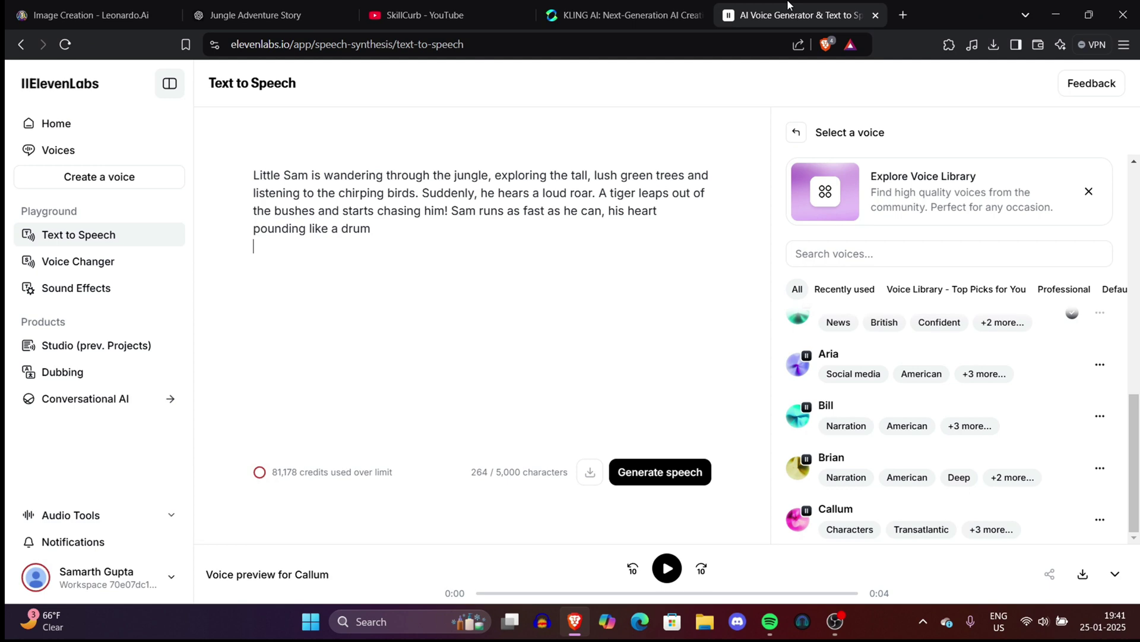
{"action": "key", "text": "ctrl+v"}
- Copy Scene 3's script from ChatGPT and add it to the narration
{"action": "left_click", "coordinate": [259, 15]}
{"action": "scroll", "coordinate": [469, 277], "scroll_direction": "down", "scroll_amount": 5}
{"action": "left_click_drag", "start_coordinate": [324, 171], "coordinate": [688, 211]}
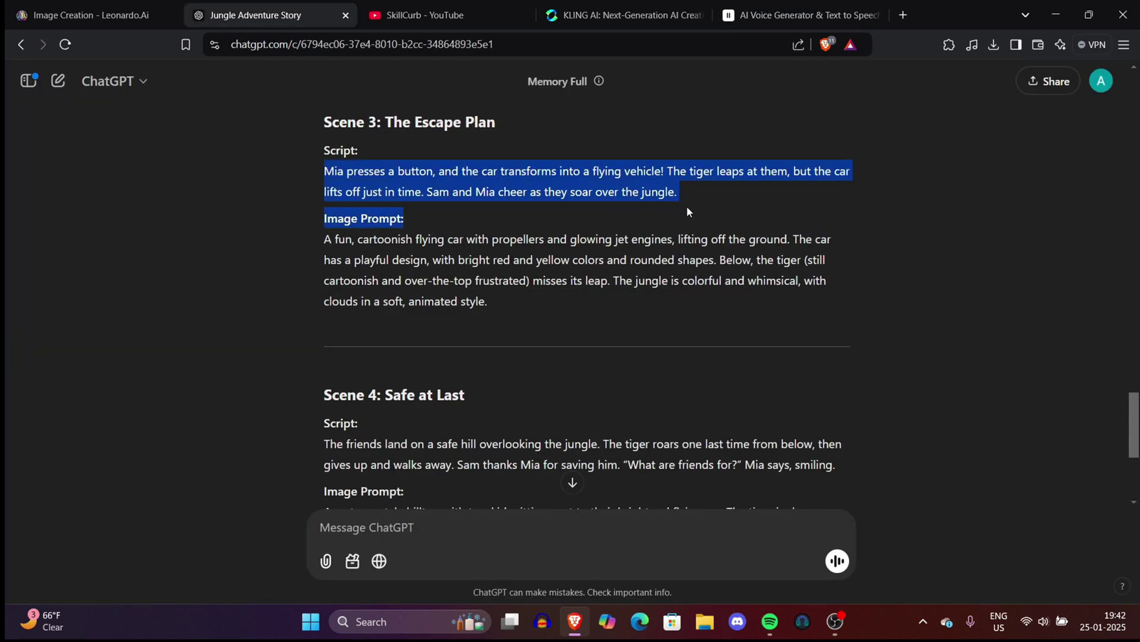
{"action": "left_click", "coordinate": [801, 15]}
{"action": "key", "text": "ctrl+v"}
{"action": "left_click", "coordinate": [259, 15]}
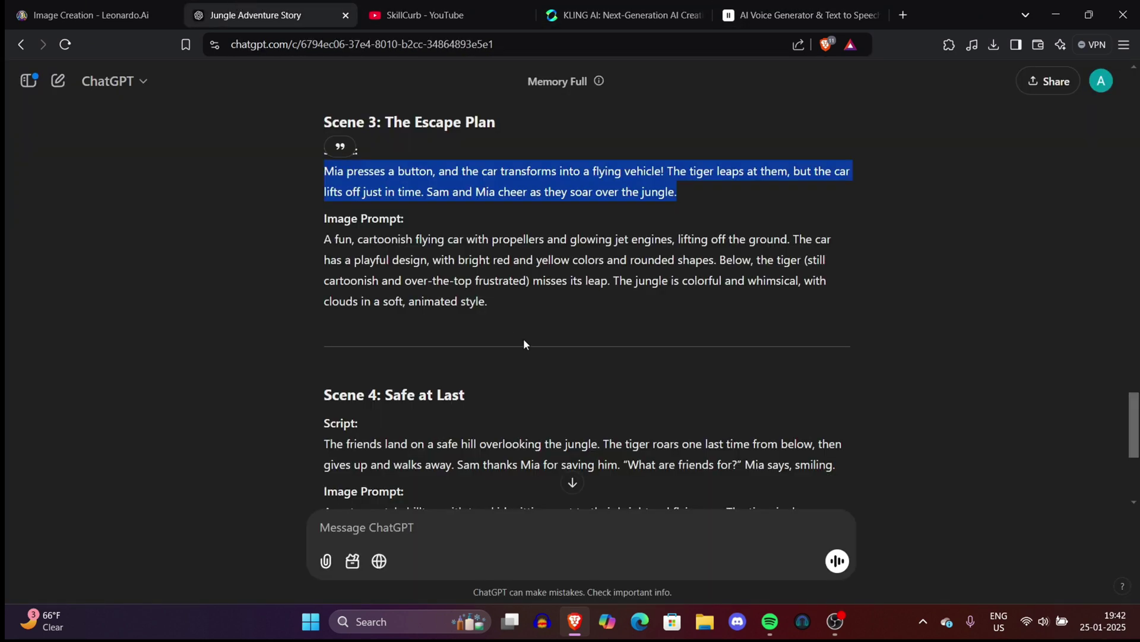
- Copy Scene 4's script and paste it after Scene 3 in the narration
{"action": "left_click", "coordinate": [523, 338]}
{"action": "left_click_drag", "start_coordinate": [325, 436], "coordinate": [846, 470]}
{"action": "key", "text": "ctrl+c"}
{"action": "left_click", "coordinate": [802, 15]}
{"action": "key", "text": "ctrl+v"}
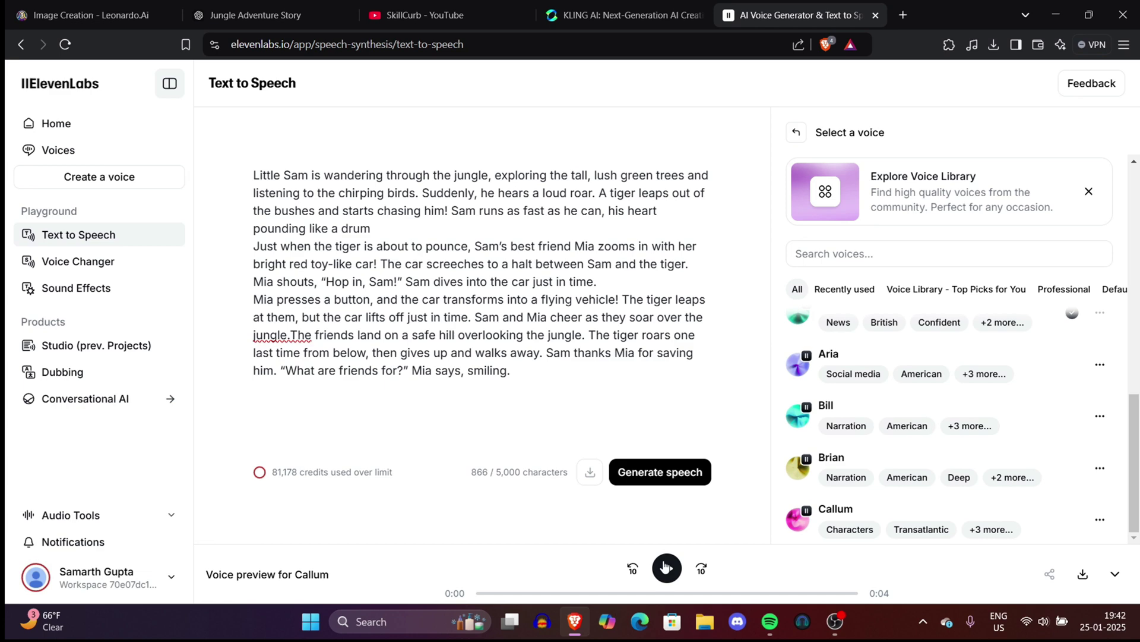
- Choose the Callum voice and generate the narration speech
{"action": "left_click", "coordinate": [837, 512]}
{"action": "scroll", "coordinate": [1136, 302], "scroll_direction": "down", "scroll_amount": 2}
{"action": "scroll", "coordinate": [1137, 302], "scroll_direction": "up", "scroll_amount": 2}
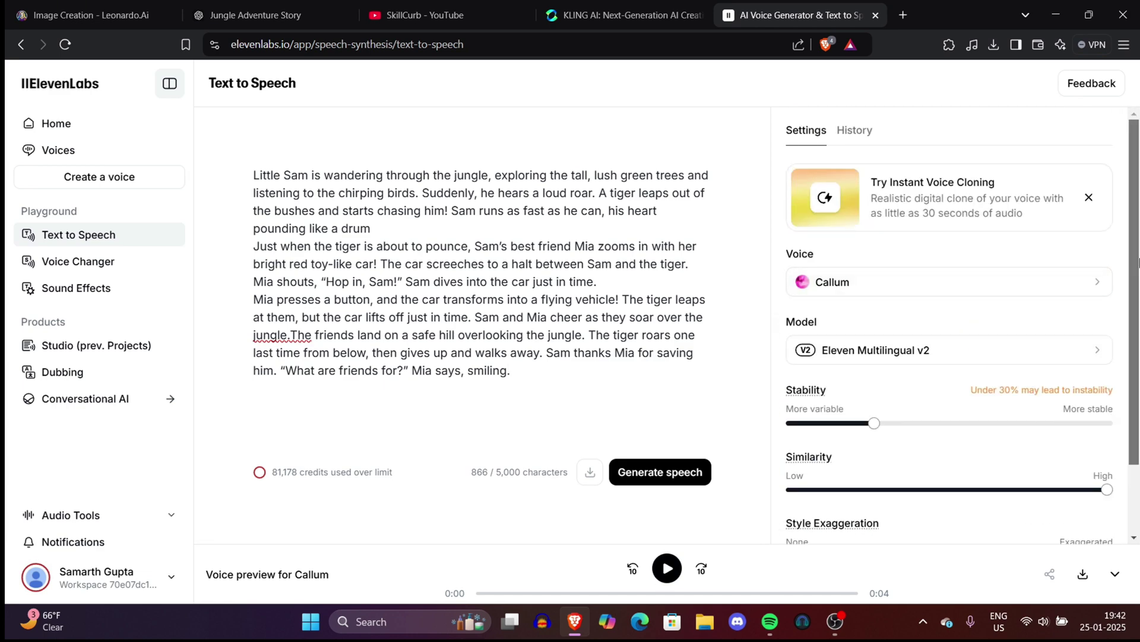
{"action": "scroll", "coordinate": [1136, 262], "scroll_direction": "down", "scroll_amount": 2}
{"action": "left_click", "coordinate": [649, 478]}
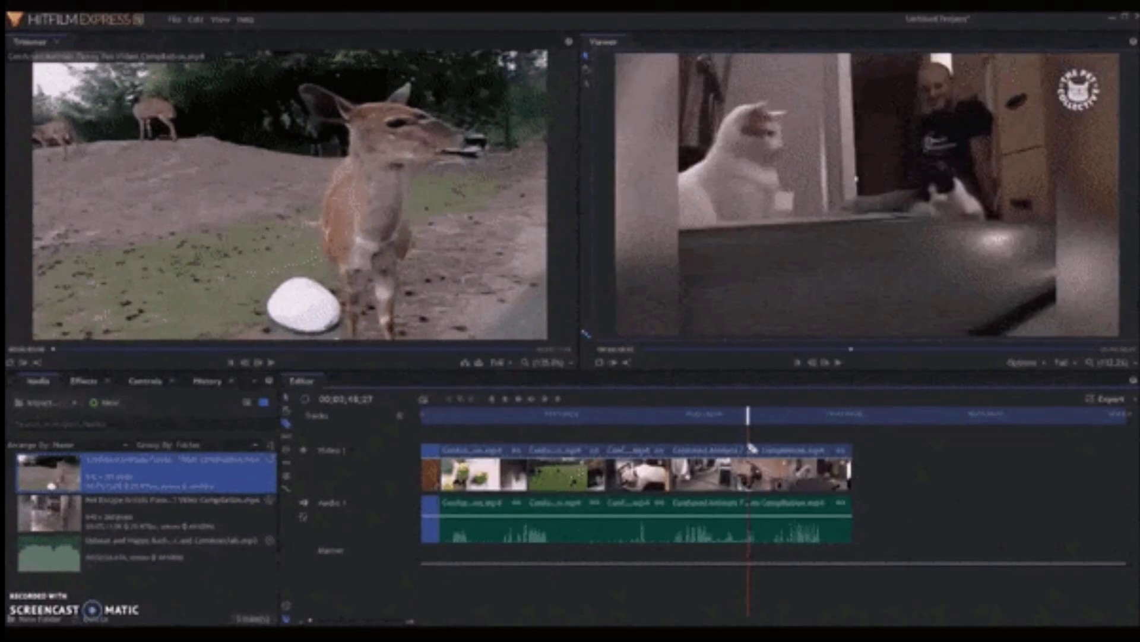
- Jump the playhead to later points in the HitFilm Express sample edit to preview its clips and music
{"action": "left_click", "coordinate": [657, 410]}
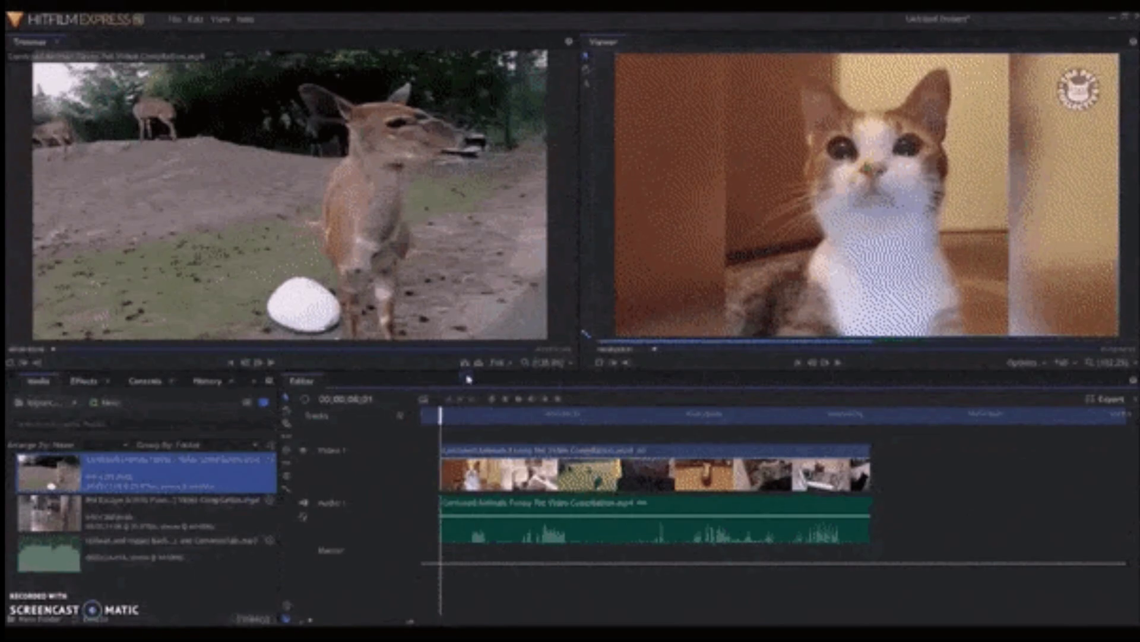
{"action": "left_click", "coordinate": [610, 454]}
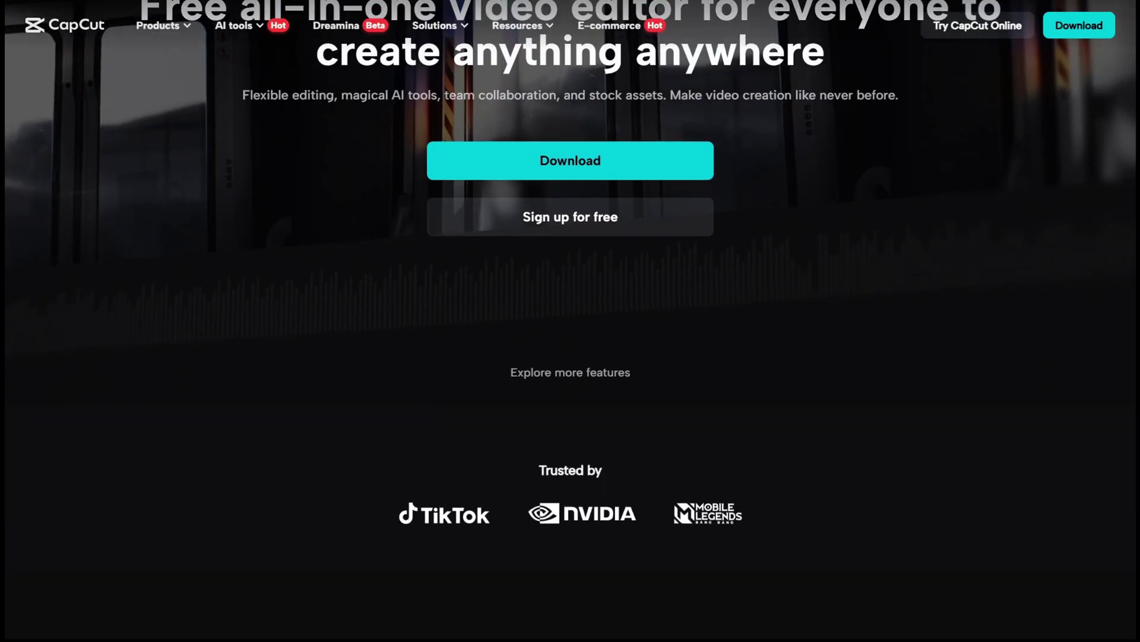
- Scroll through the CapCut homepage's AI tools, features, templates and commercial resources sections
{"action": "scroll", "coordinate": [570, 321], "scroll_direction": "down", "scroll_amount": 5}
{"action": "scroll", "coordinate": [570, 321], "scroll_direction": "down", "scroll_amount": 6}
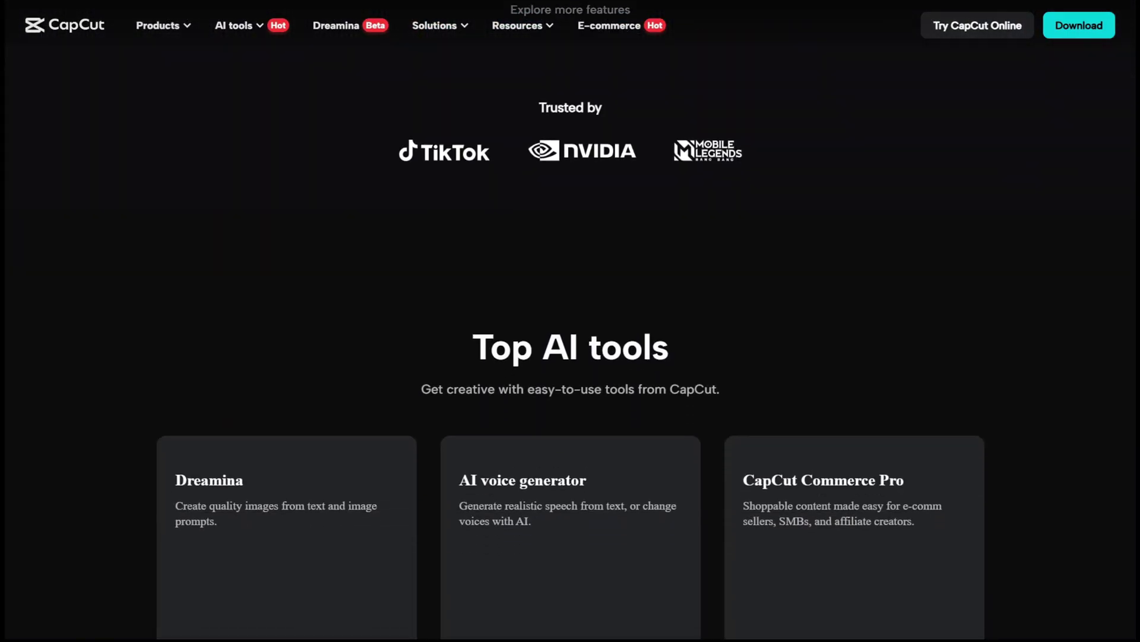
{"action": "scroll", "coordinate": [570, 321], "scroll_direction": "down", "scroll_amount": 8}
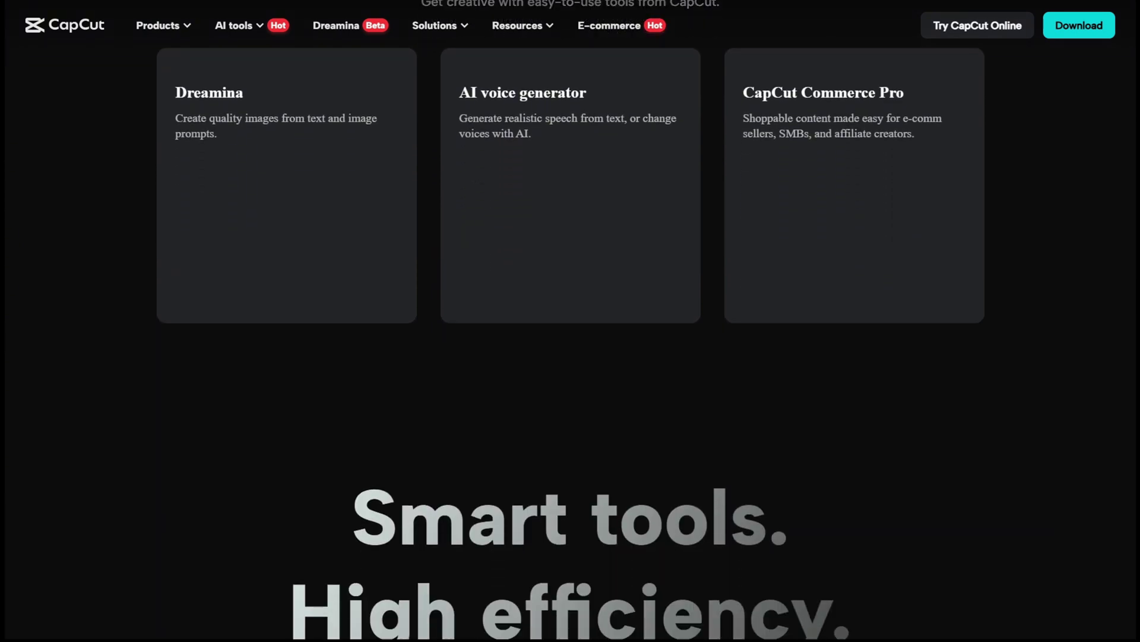
{"action": "scroll", "coordinate": [570, 320], "scroll_direction": "down", "scroll_amount": 7}
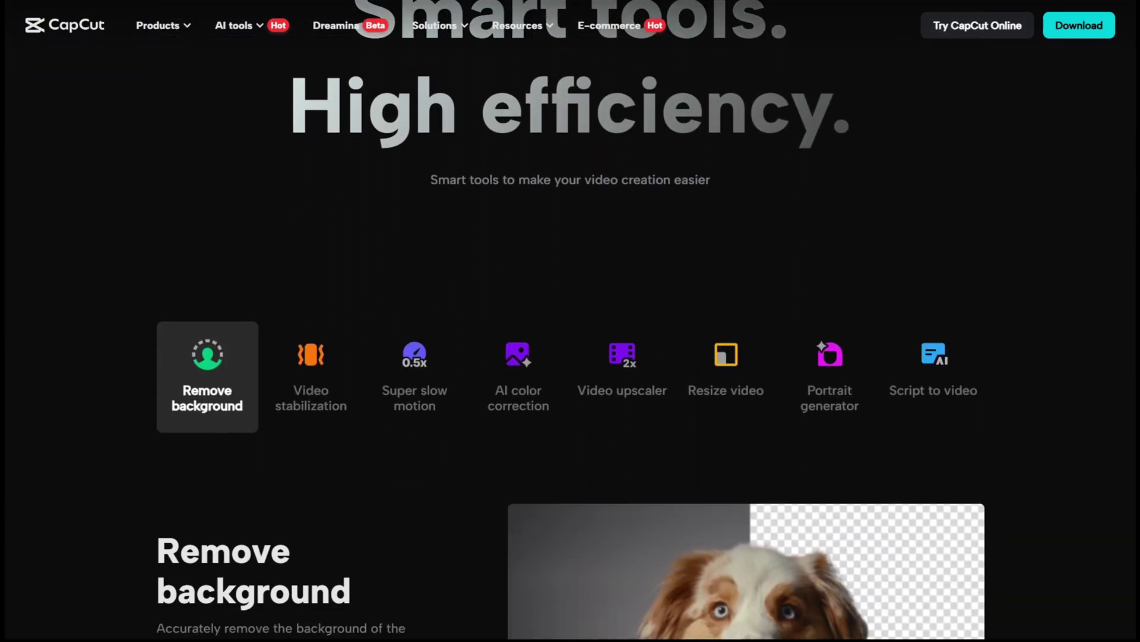
{"action": "scroll", "coordinate": [571, 321], "scroll_direction": "down", "scroll_amount": 10}
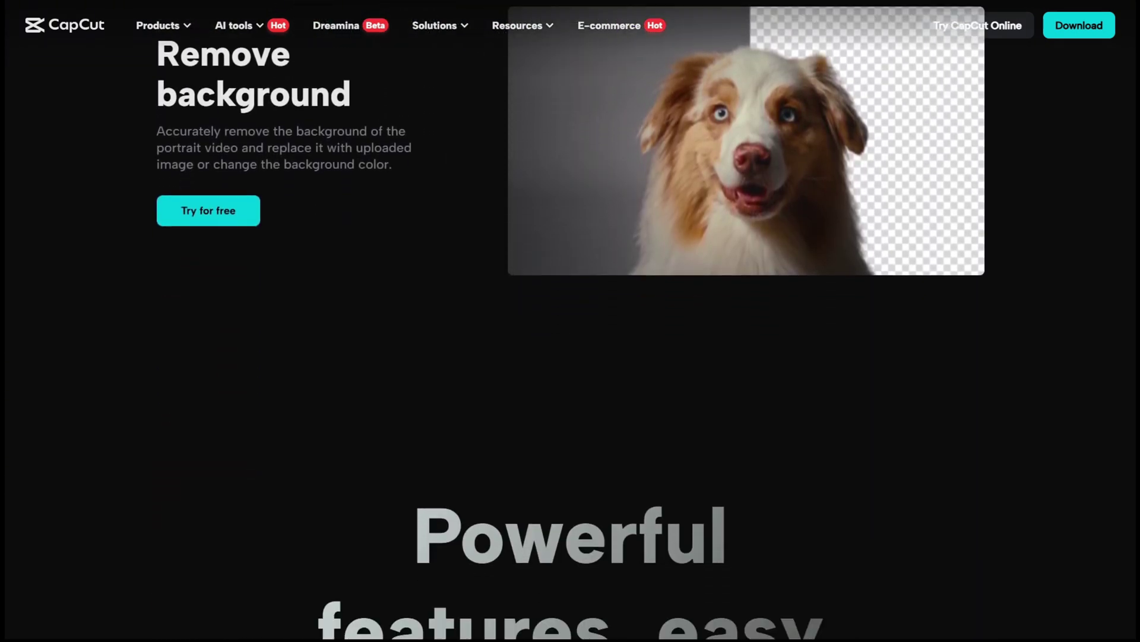
{"action": "scroll", "coordinate": [570, 321], "scroll_direction": "down", "scroll_amount": 9}
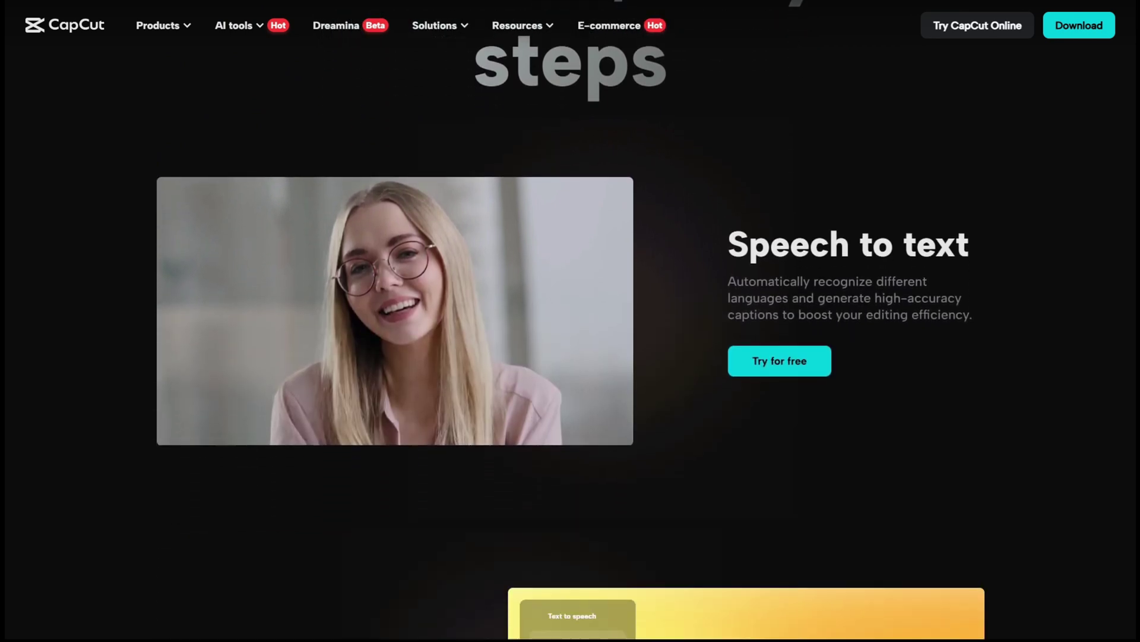
{"action": "scroll", "coordinate": [570, 321], "scroll_direction": "down", "scroll_amount": 12}
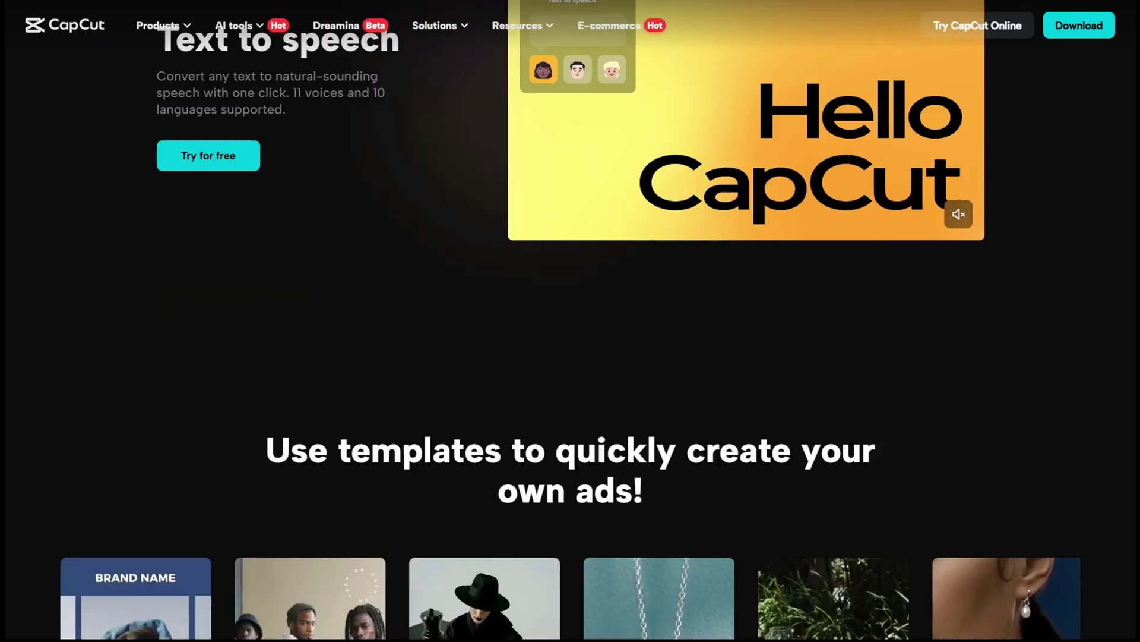
{"action": "scroll", "coordinate": [570, 320], "scroll_direction": "down", "scroll_amount": 10}
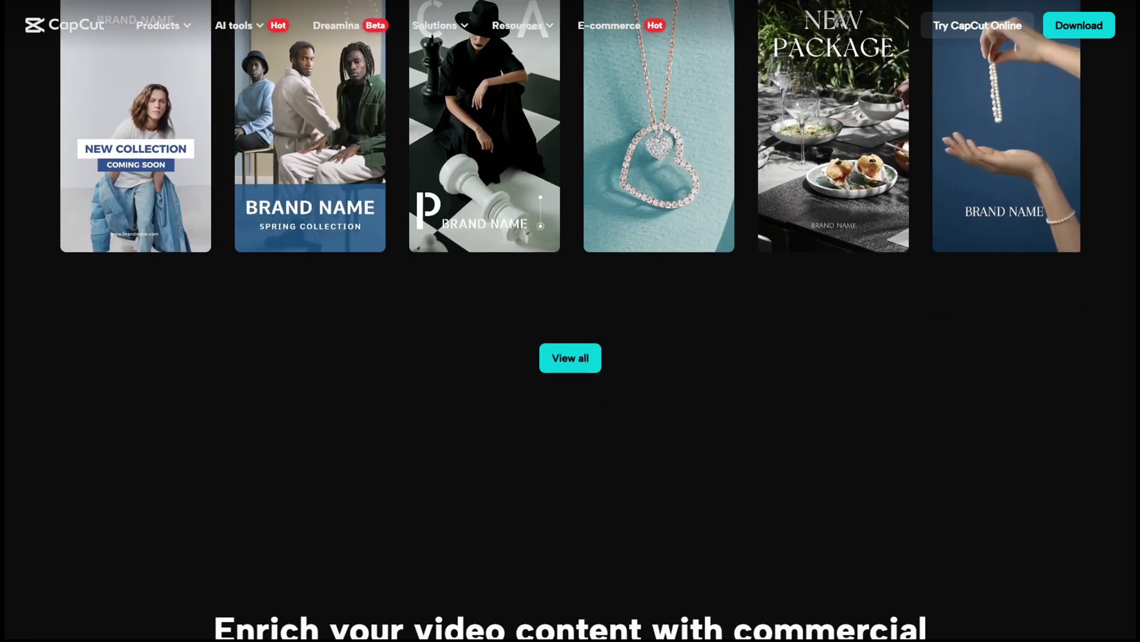
{"action": "scroll", "coordinate": [571, 321], "scroll_direction": "down", "scroll_amount": 2}
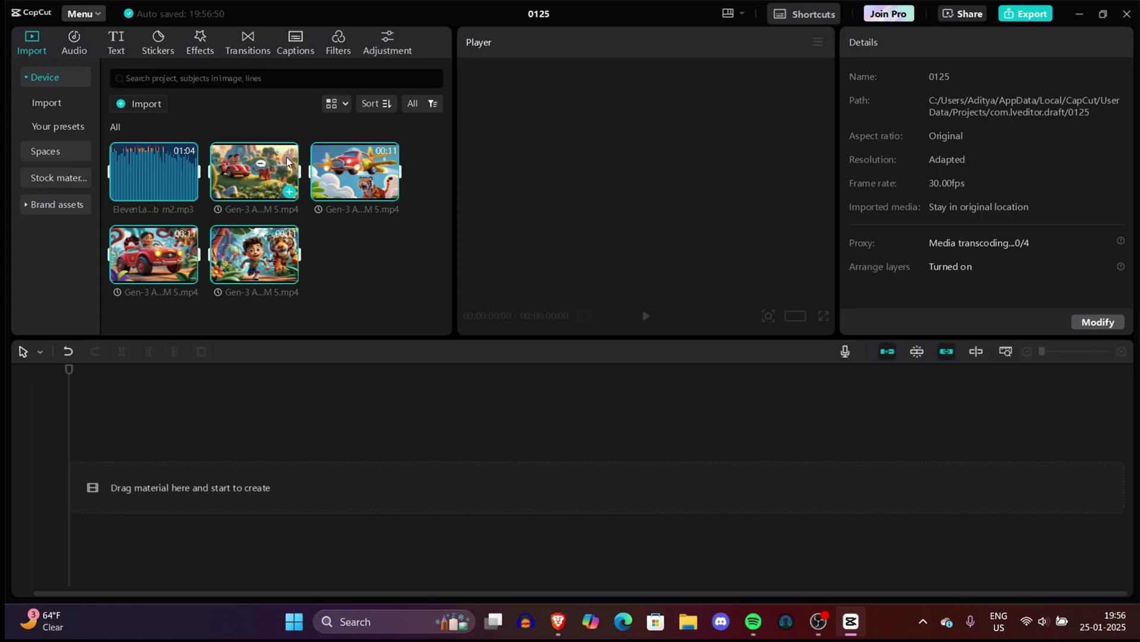
{"action": "left_click", "coordinate": [355, 171]}
- Place the boy-and-tiger, red-car and third Gen-3 clips back-to-back on the main track
{"action": "left_click_drag", "start_coordinate": [265, 249], "coordinate": [143, 497]}
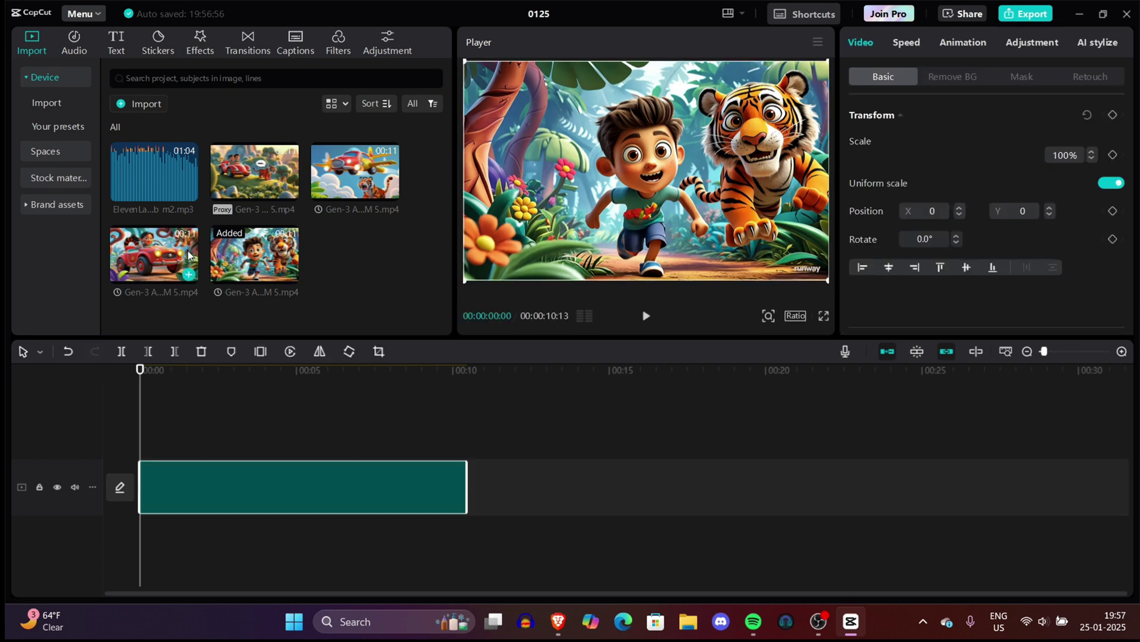
{"action": "left_click_drag", "start_coordinate": [189, 256], "coordinate": [462, 487]}
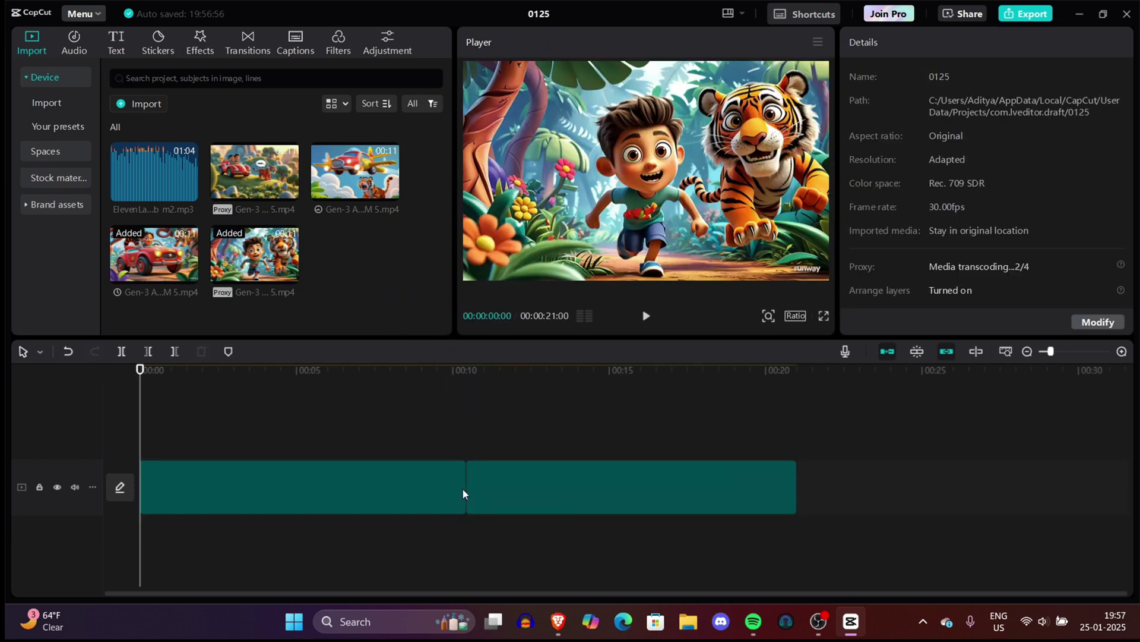
{"action": "left_click_drag", "start_coordinate": [362, 172], "coordinate": [804, 452]}
{"action": "left_click_drag", "start_coordinate": [486, 439], "coordinate": [485, 488]}
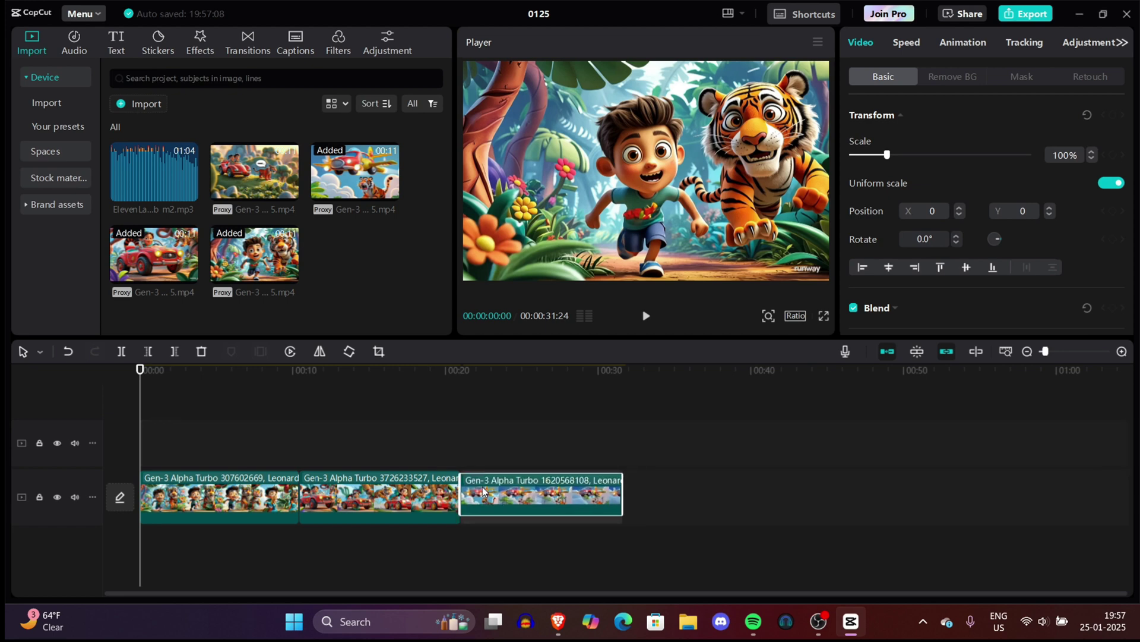
{"action": "left_click", "coordinate": [394, 415]}
- Add the last car clip at the end, set the playhead near 7 seconds and preview the narration
{"action": "left_click_drag", "start_coordinate": [745, 371], "coordinate": [696, 472]}
{"action": "left_click", "coordinate": [606, 416]}
{"action": "left_click", "coordinate": [221, 418]}
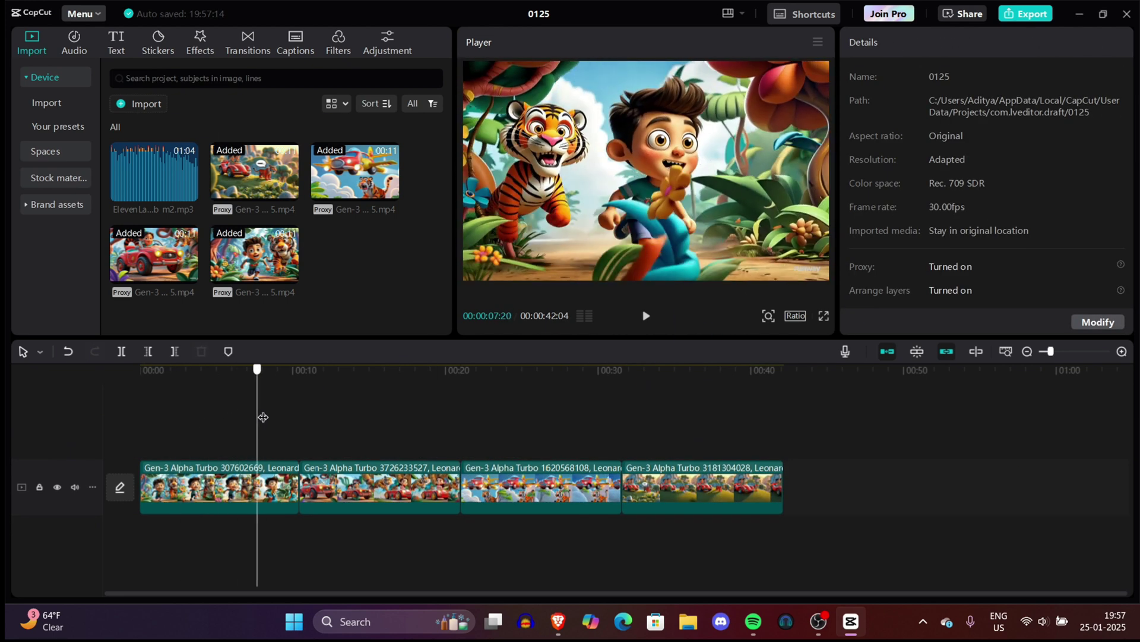
{"action": "left_click", "coordinate": [118, 187]}
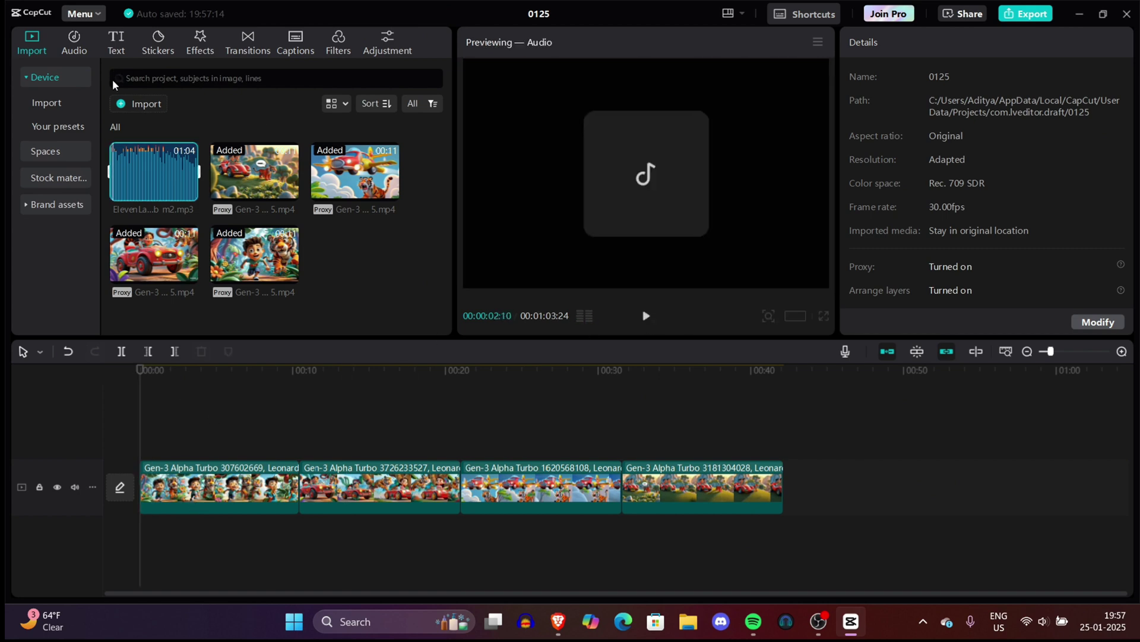
- Add the ElevenLabs narration mp3 to the timeline beneath the video clips
{"action": "left_click_drag", "start_coordinate": [154, 172], "coordinate": [143, 553]}
{"action": "scroll", "coordinate": [427, 408], "scroll_direction": "down", "scroll_amount": 3}
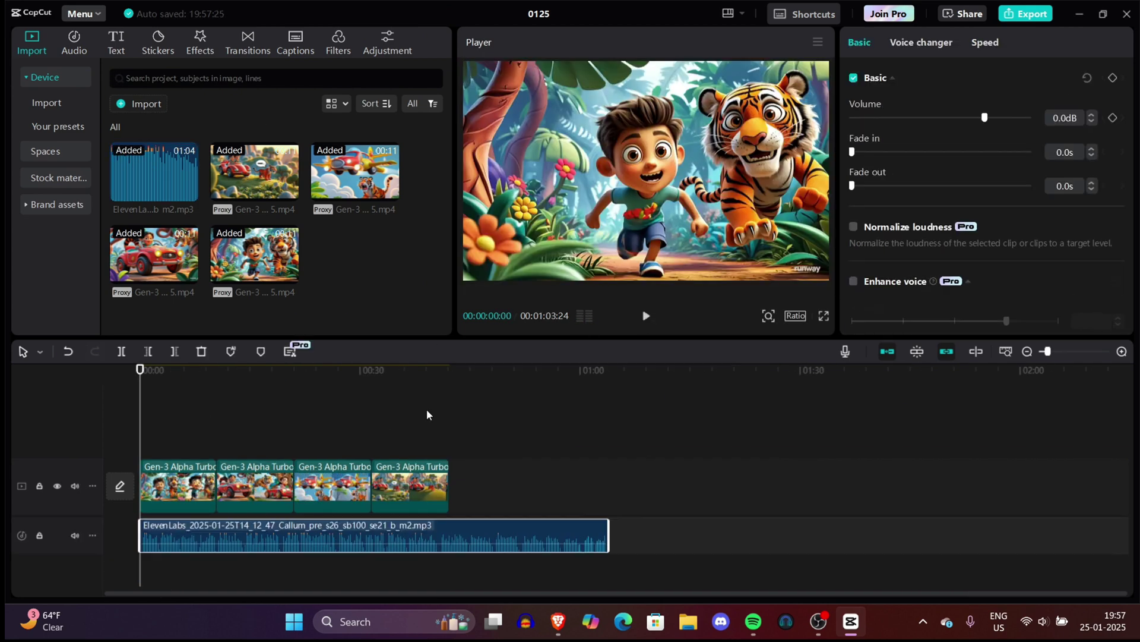
{"action": "scroll", "coordinate": [227, 525], "scroll_direction": "up", "scroll_amount": 3}
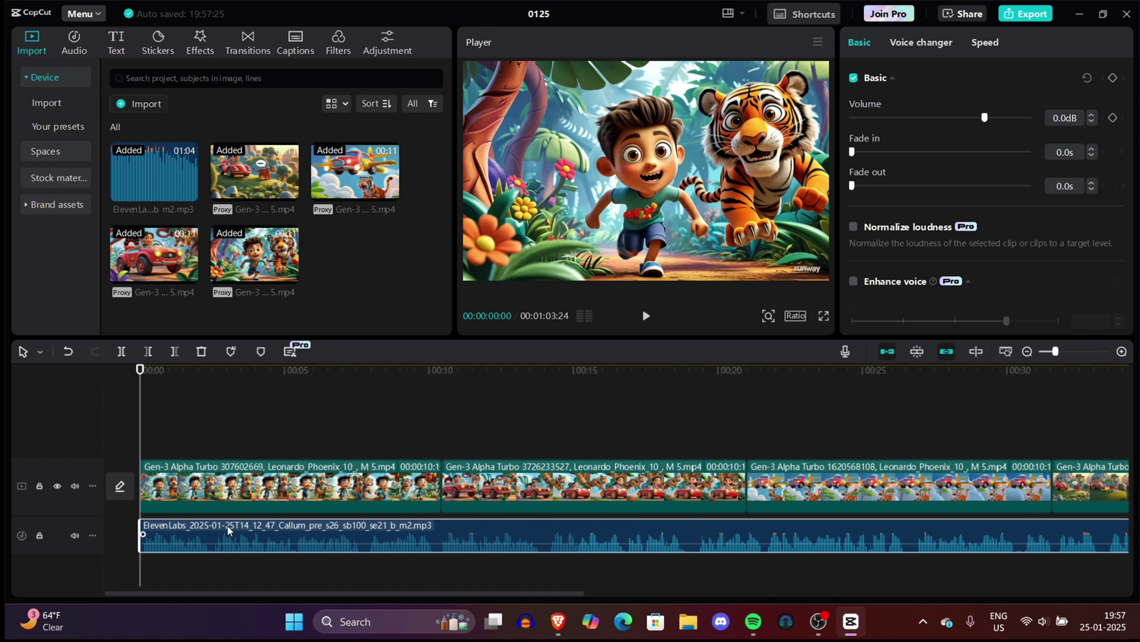
- Split the narration with Ctrl+B and place its second part at about 7 seconds
{"action": "left_click_drag", "start_coordinate": [143, 394], "coordinate": [366, 411]}
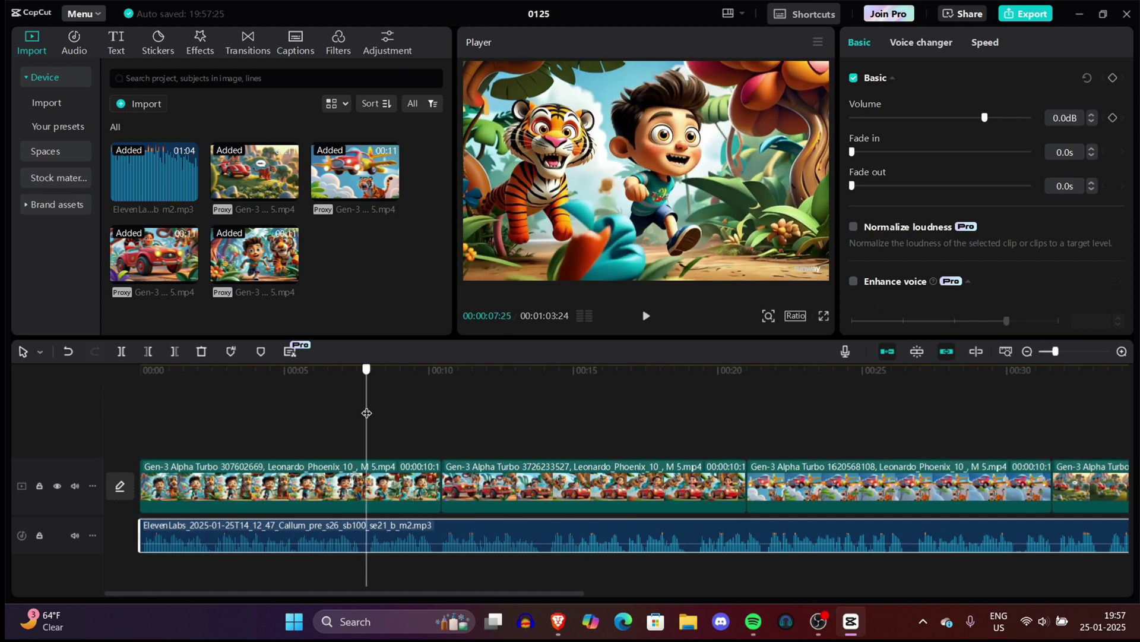
{"action": "key", "text": "ctrl+b"}
{"action": "left_click", "coordinate": [526, 524]}
{"action": "left_click_drag", "start_coordinate": [526, 524], "coordinate": [817, 528]}
{"action": "left_click", "coordinate": [536, 398]}
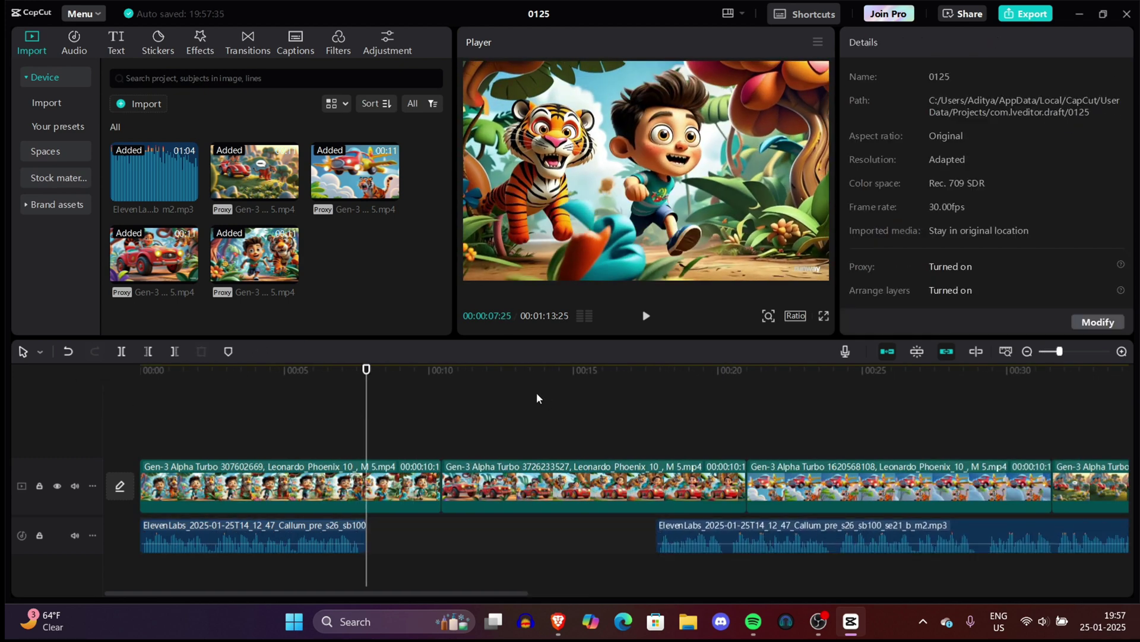
{"action": "scroll", "coordinate": [536, 400], "scroll_direction": "down", "scroll_amount": 3}
{"action": "left_click_drag", "start_coordinate": [618, 516], "coordinate": [494, 558]}
{"action": "left_click", "coordinate": [241, 451]}
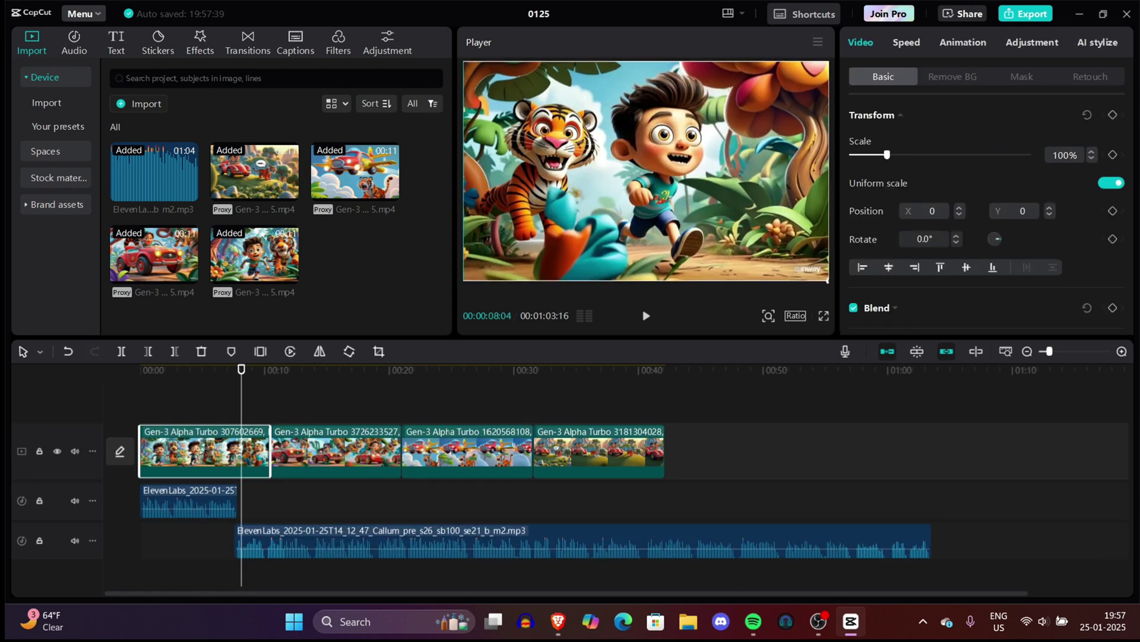
- Drag the 113%-scaled first clip in the Player to position X 163, Y -54, hiding the watermark
{"action": "mouse_move", "coordinate": [808, 278]}
{"action": "left_mouse_down"}
{"action": "mouse_move", "coordinate": [782, 276]}
{"action": "mouse_move", "coordinate": [809, 243]}
{"action": "mouse_move", "coordinate": [840, 267]}
{"action": "mouse_move", "coordinate": [799, 286]}
{"action": "mouse_move", "coordinate": [832, 287]}
{"action": "mouse_move", "coordinate": [808, 289]}
{"action": "left_mouse_up"}
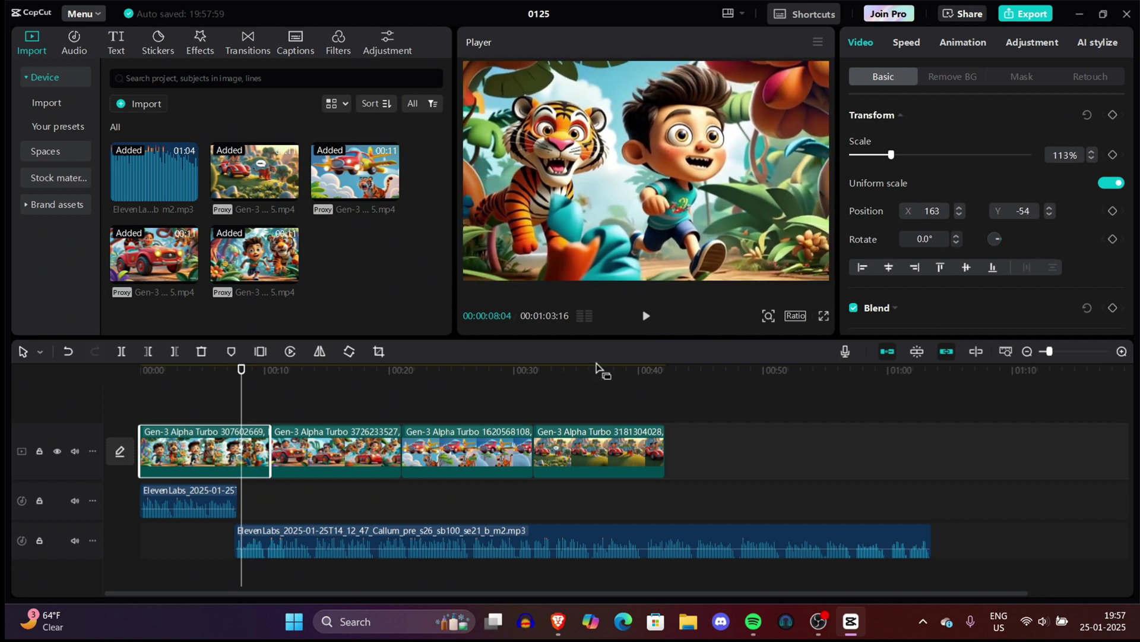